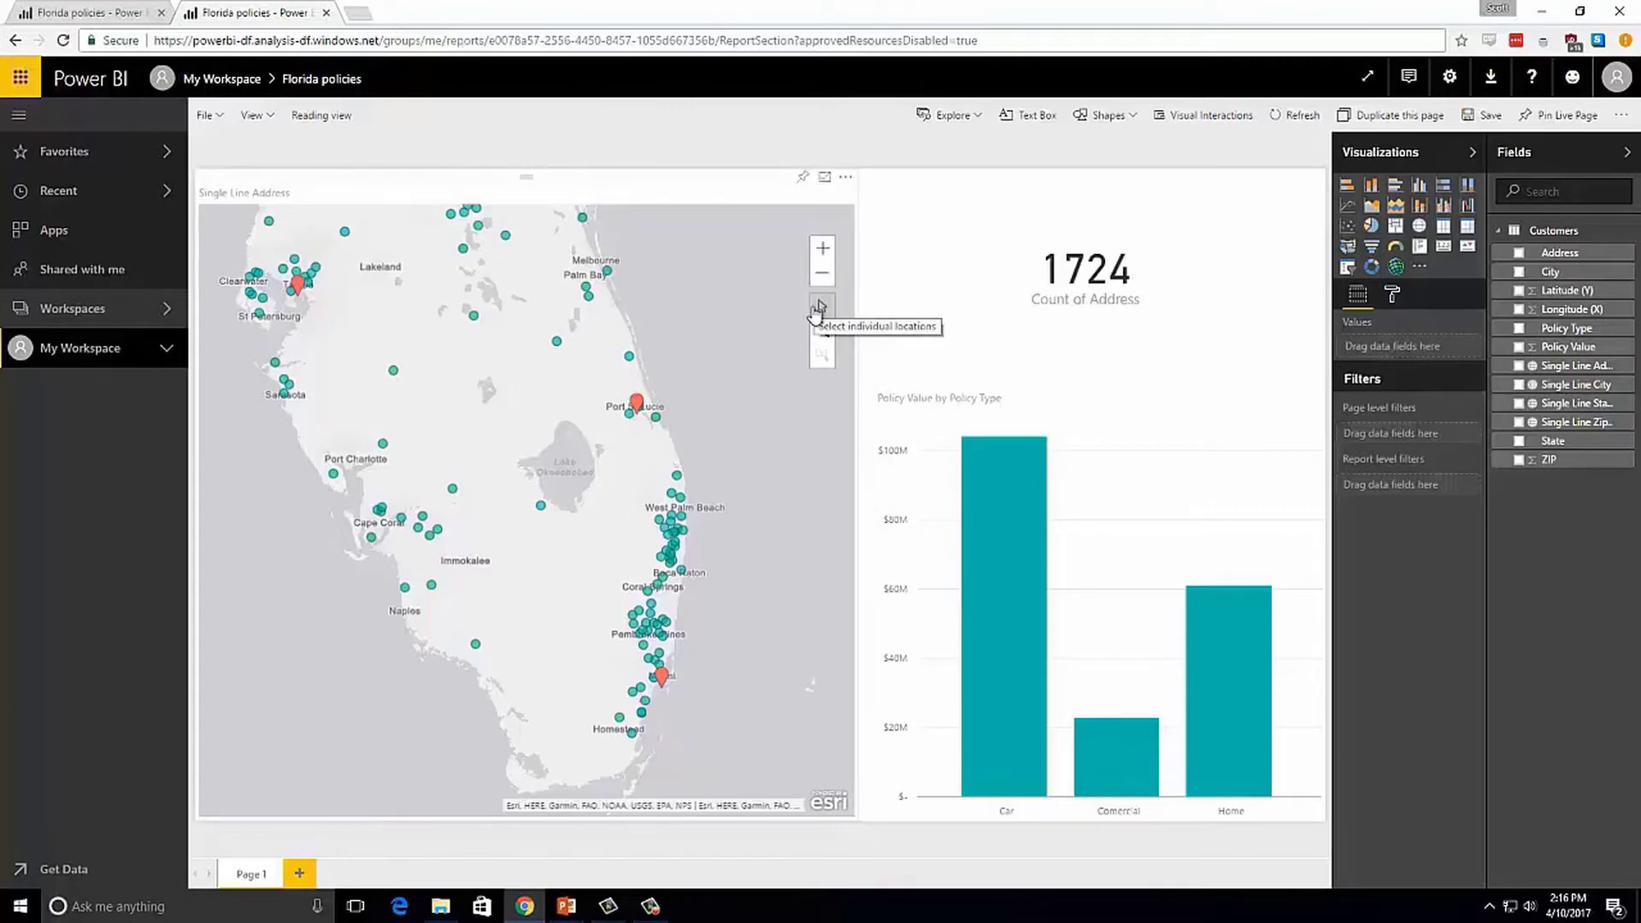
{"action": "left_click", "coordinate": [822, 335]}
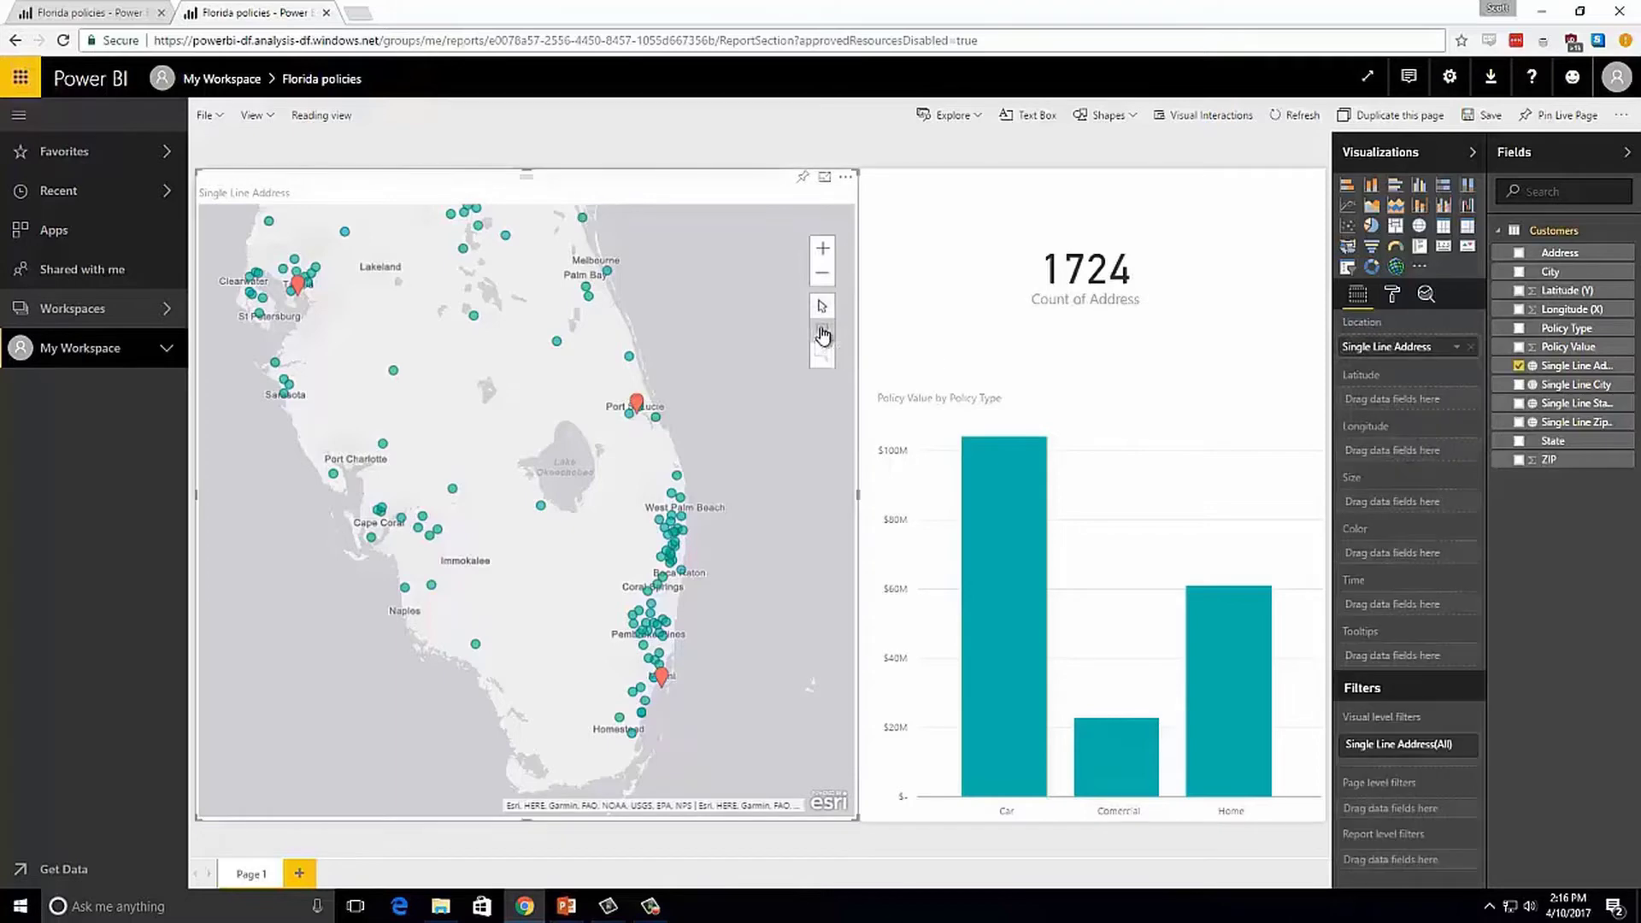
{"action": "left_click", "coordinate": [822, 334]}
{"action": "left_click_drag", "start_coordinate": [643, 462], "coordinate": [706, 526]}
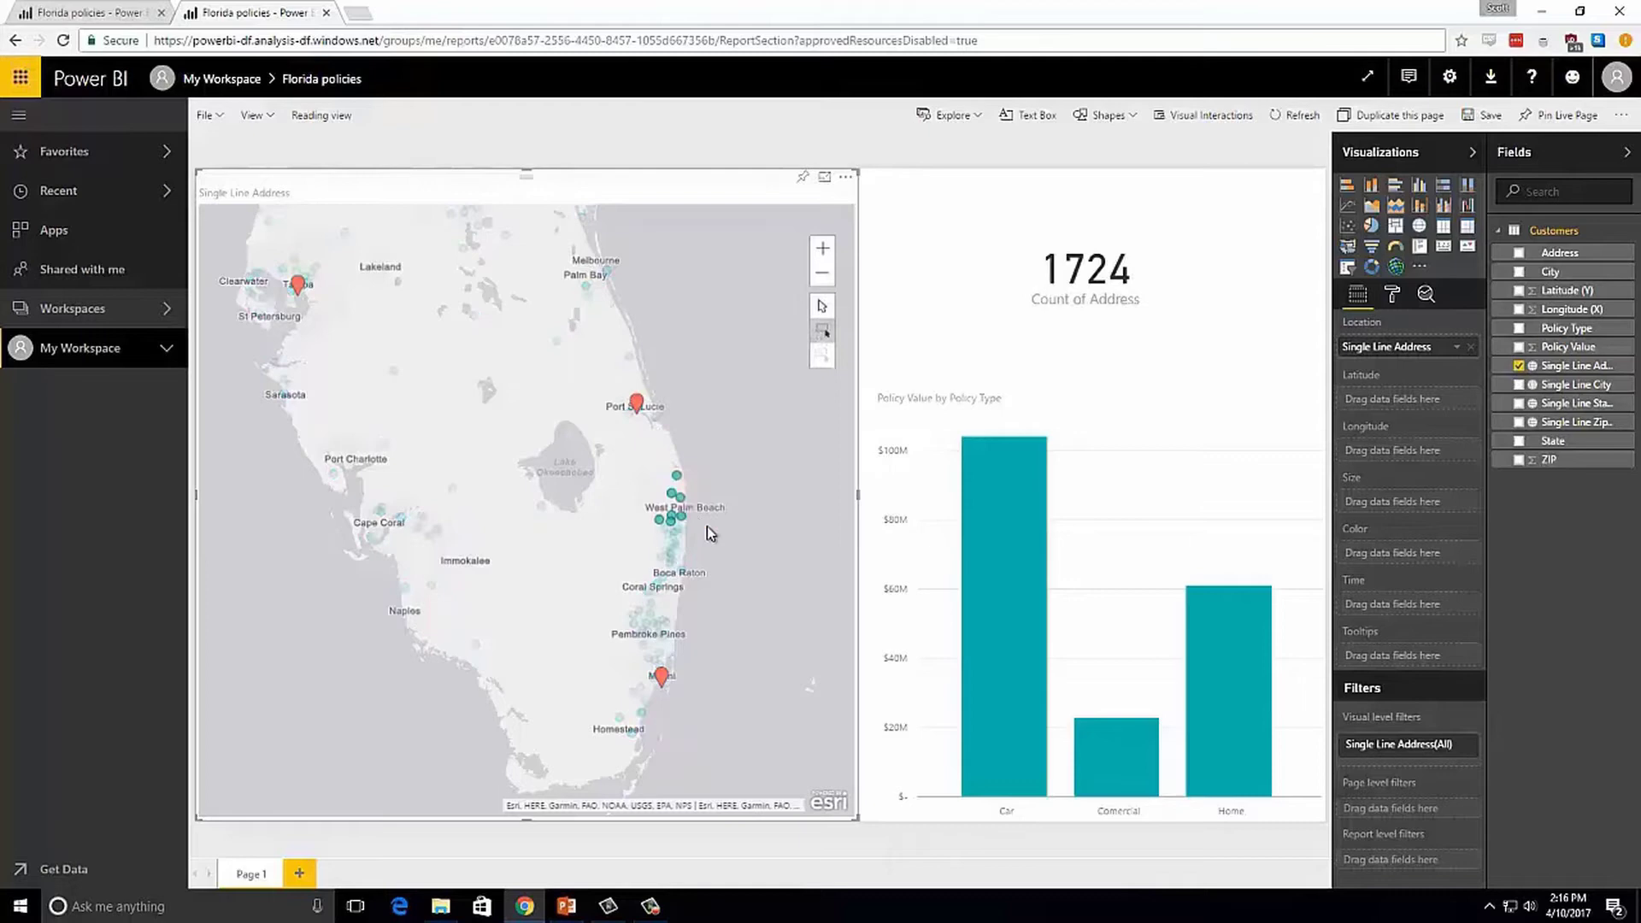
{"action": "left_click_drag", "start_coordinate": [394, 499], "coordinate": [459, 578]}
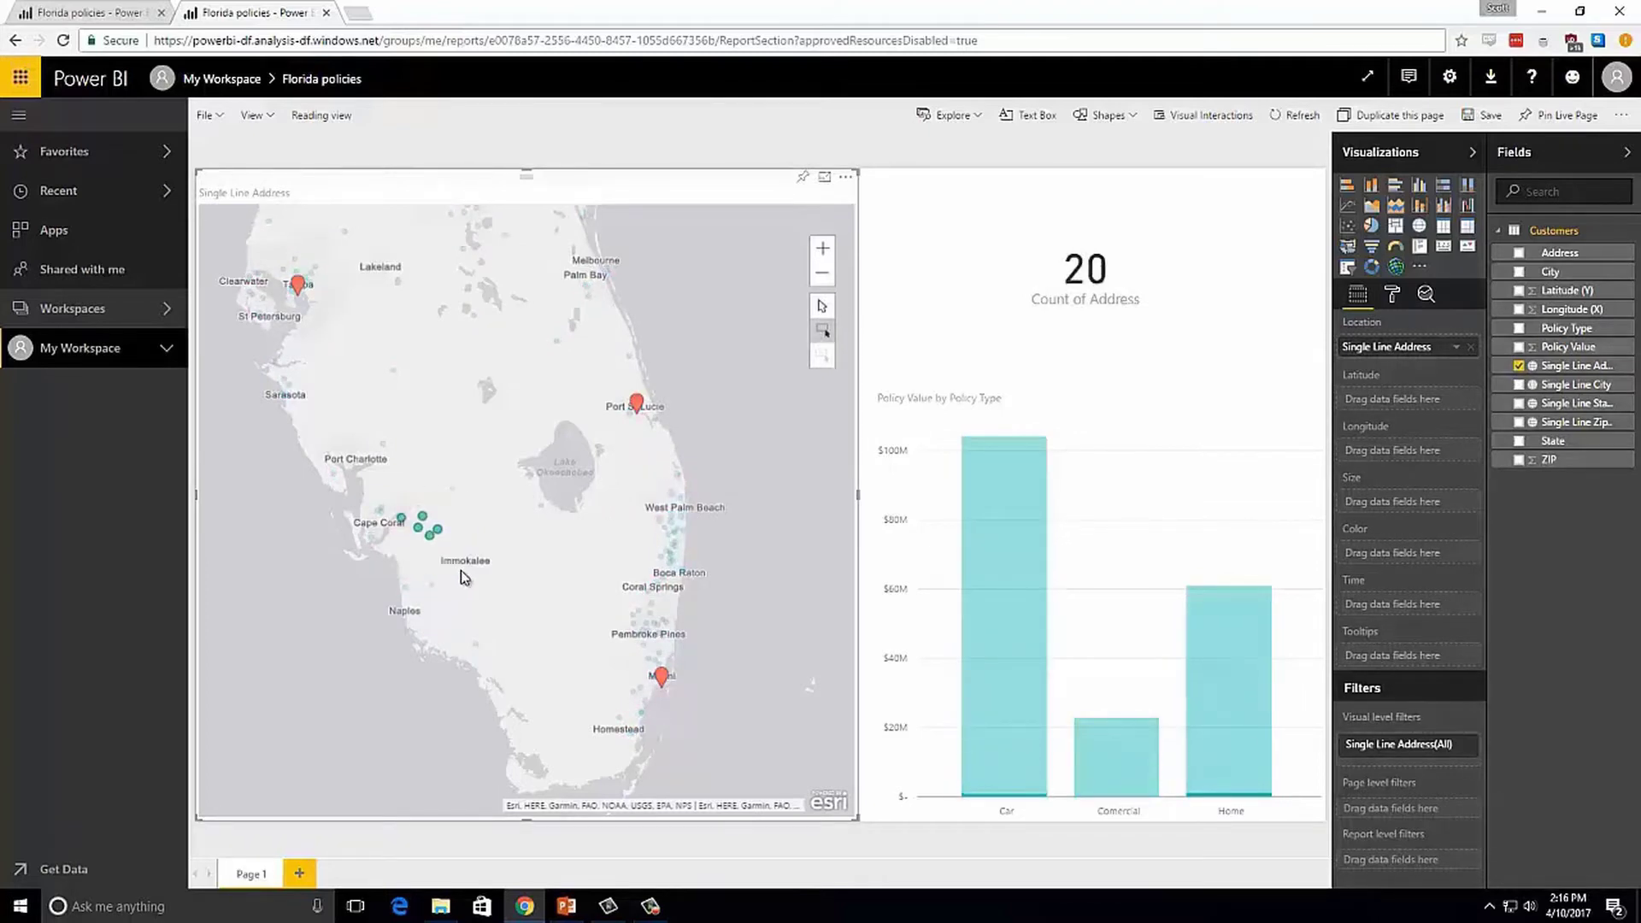
{"action": "left_click", "coordinate": [819, 377]}
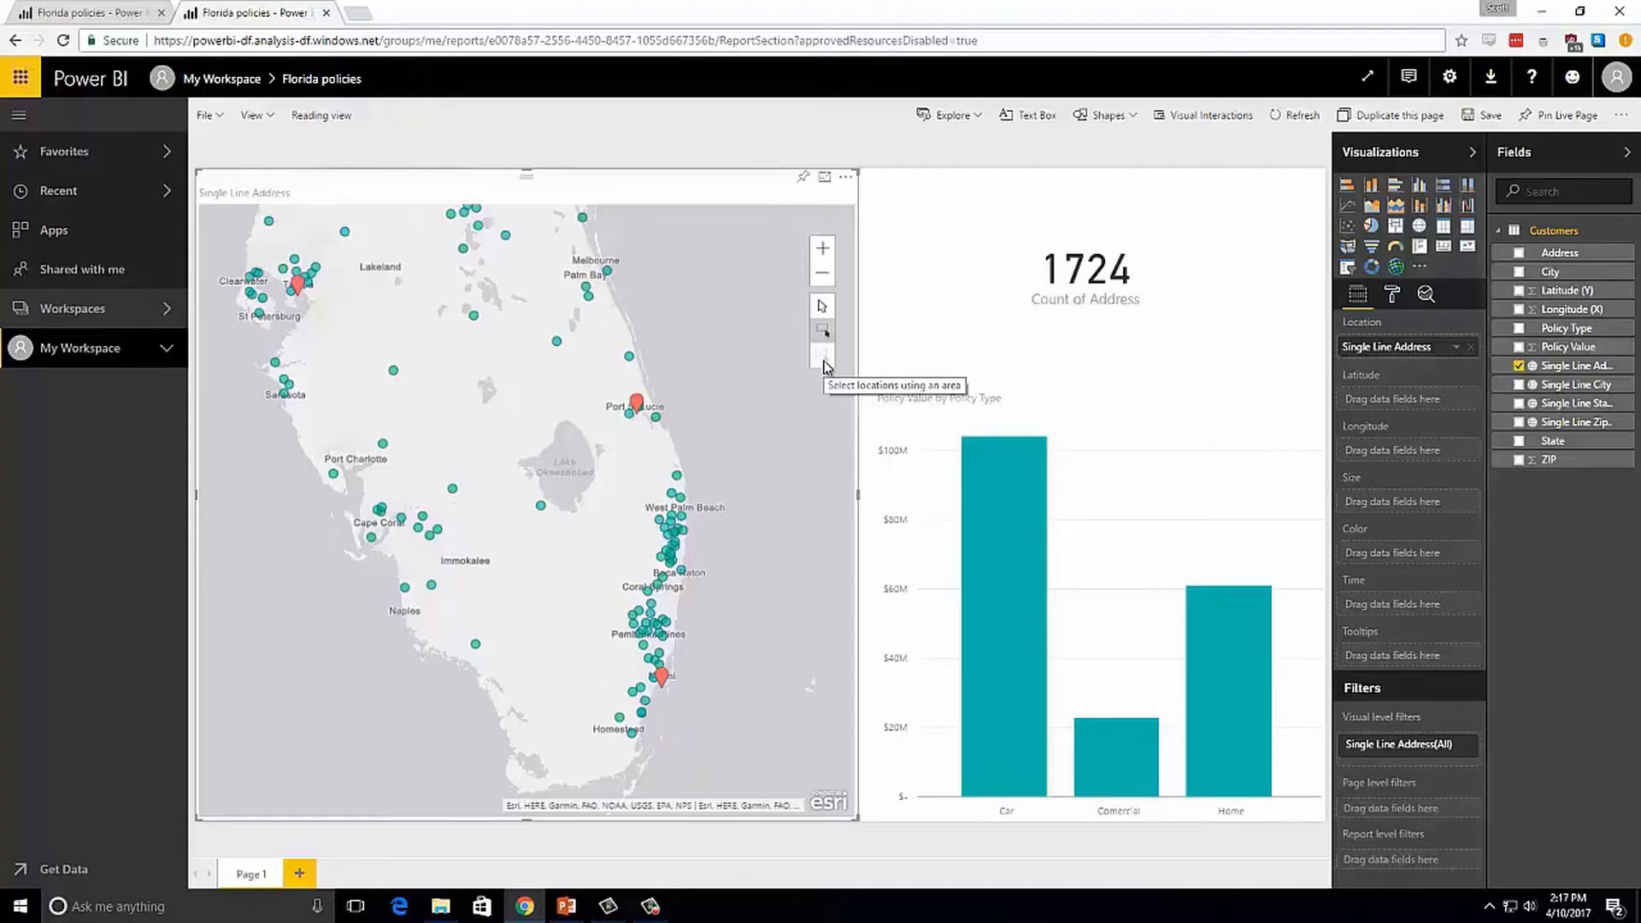
In the map editor, choose Tampa, Port St. Lucie and Miami pins as drive-time starting points
{"action": "left_click", "coordinate": [844, 180]}
{"action": "left_click", "coordinate": [849, 195]}
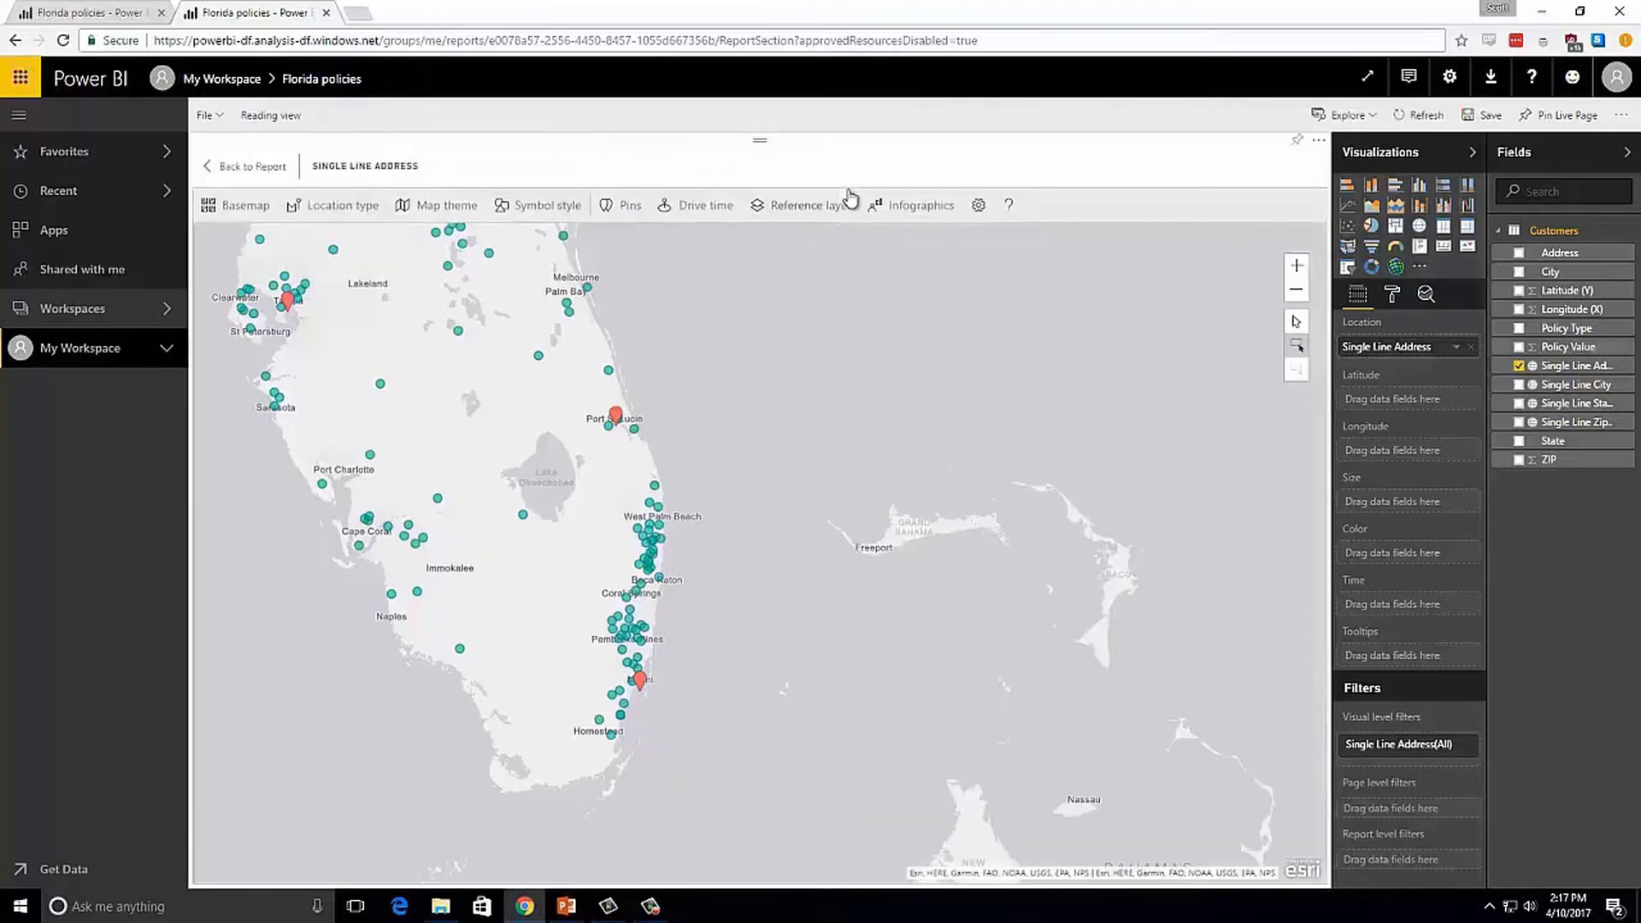
{"action": "left_click", "coordinate": [717, 208]}
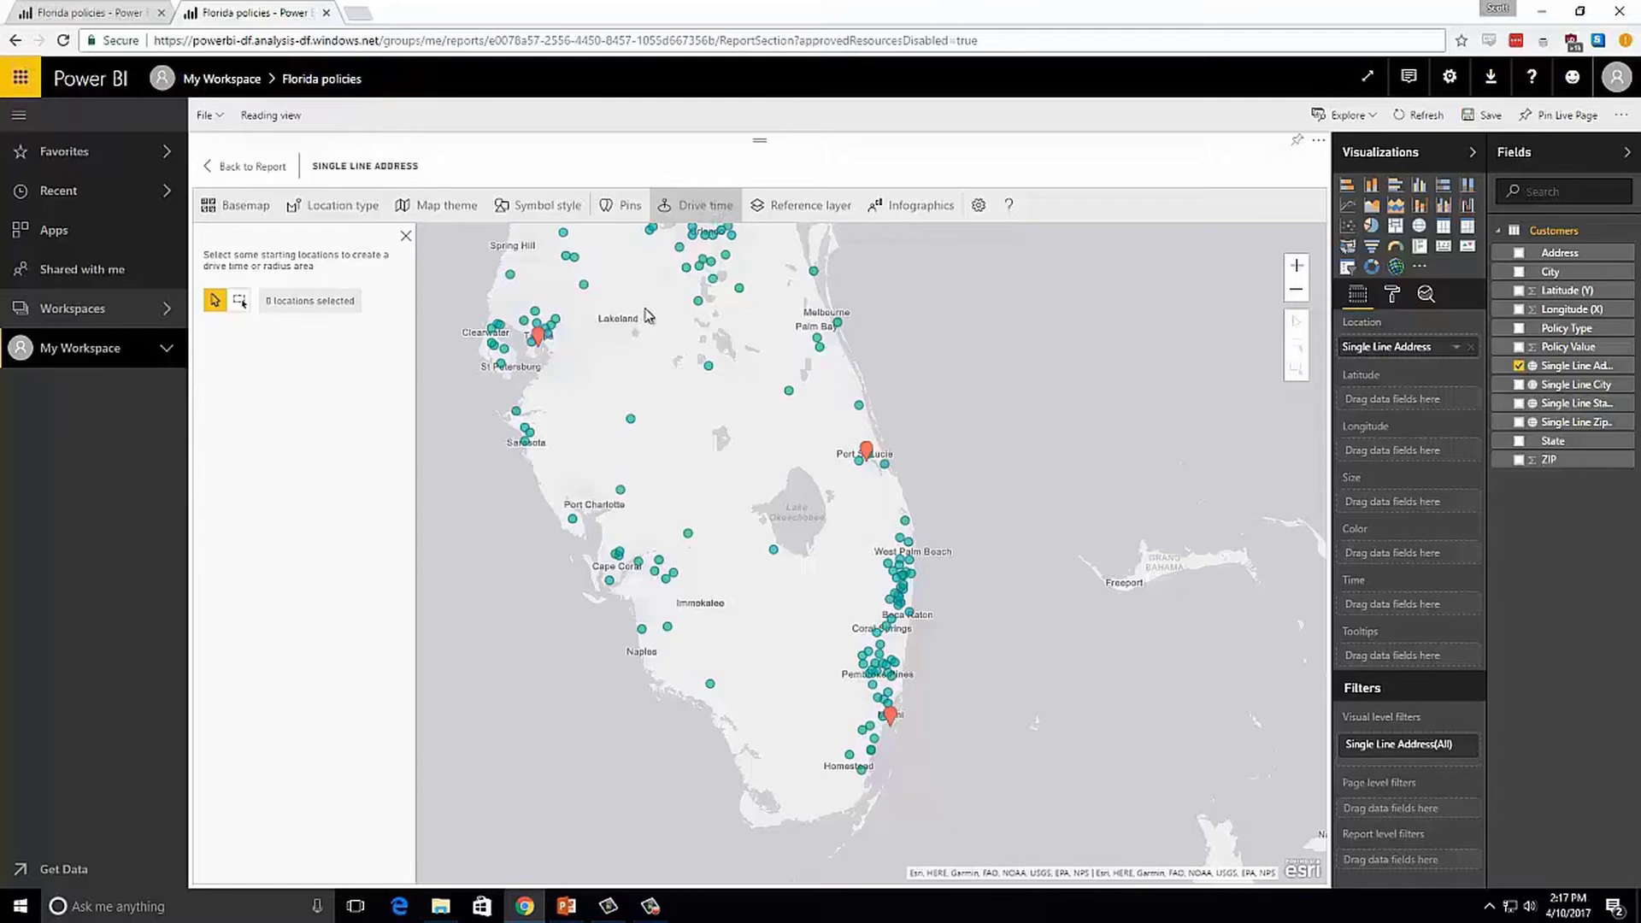
{"action": "left_click", "coordinate": [538, 338]}
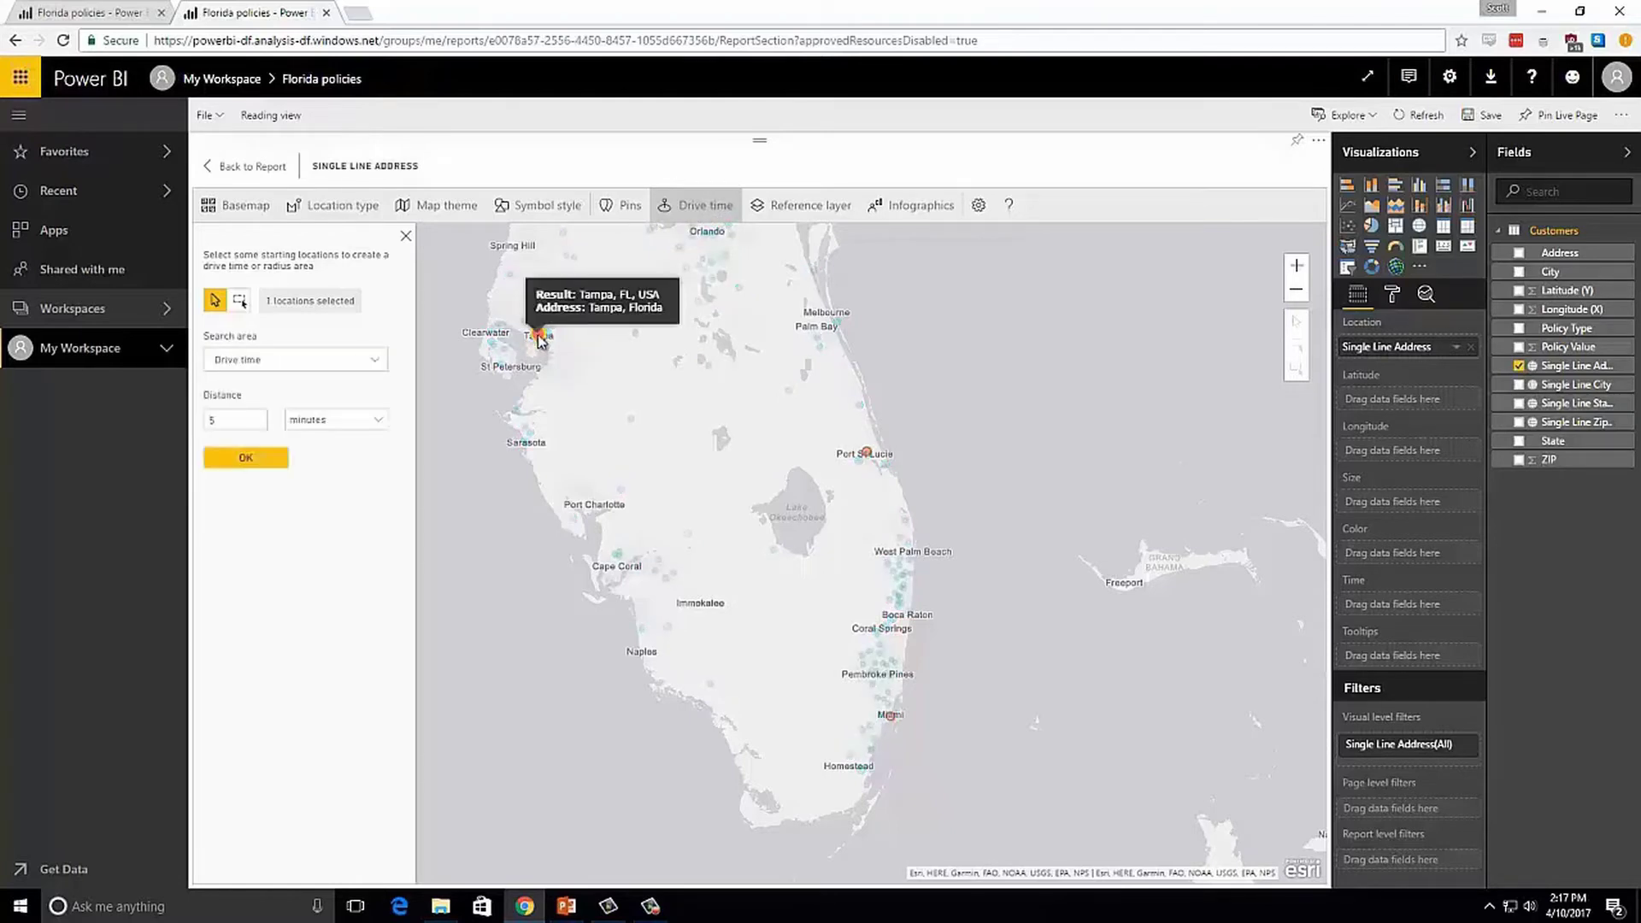
{"action": "left_click", "coordinate": [867, 456]}
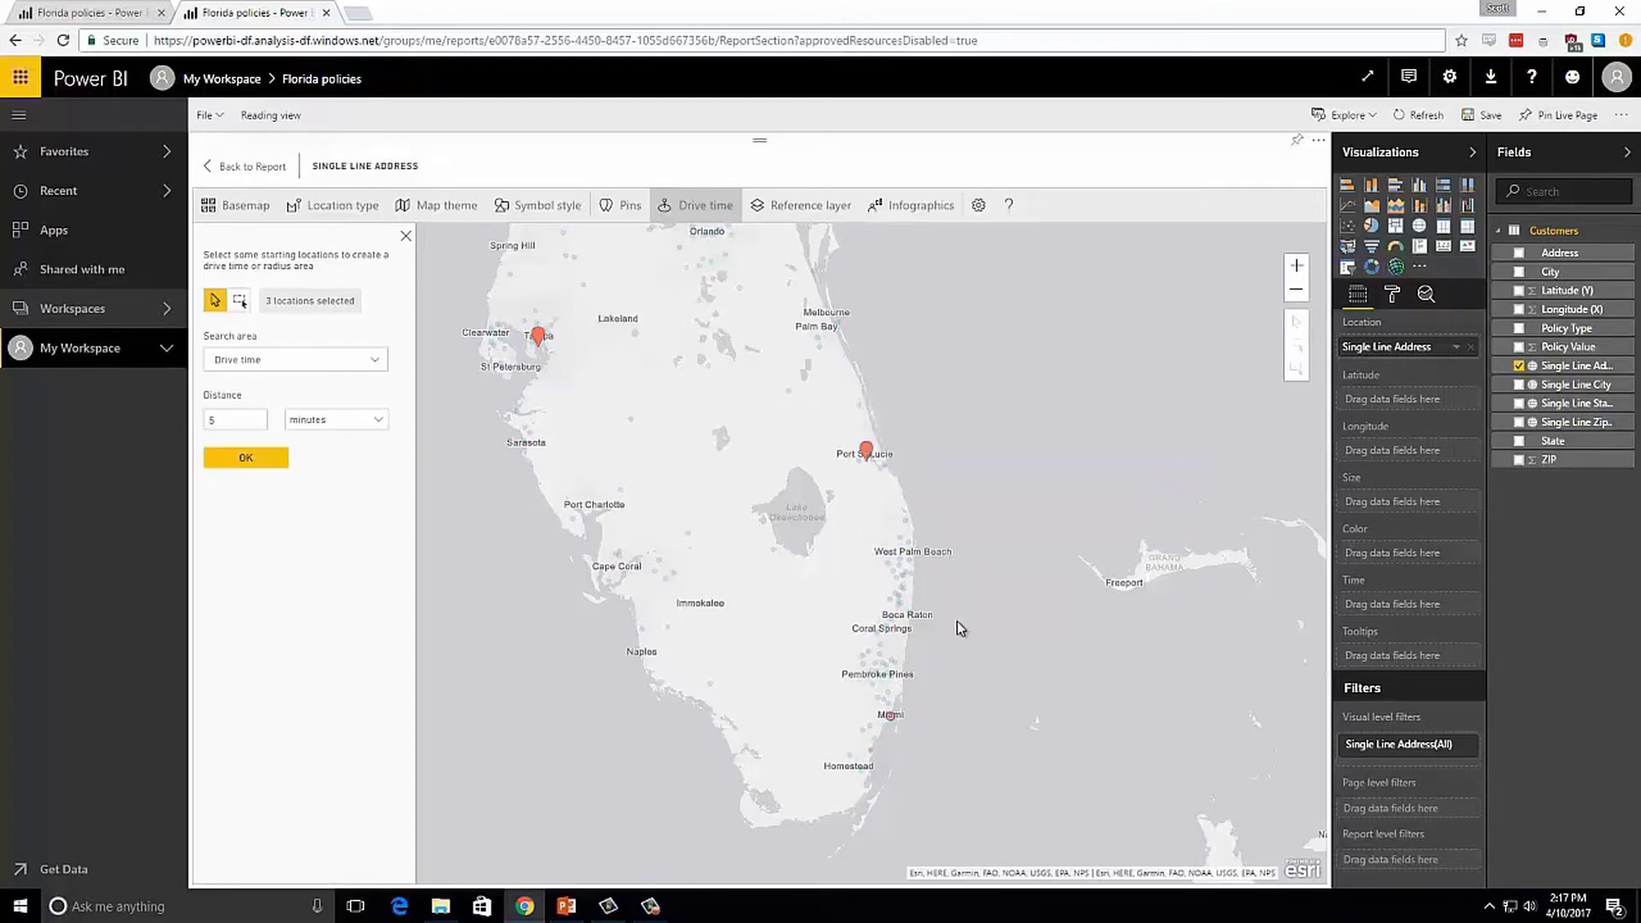
{"action": "left_click", "coordinate": [890, 716]}
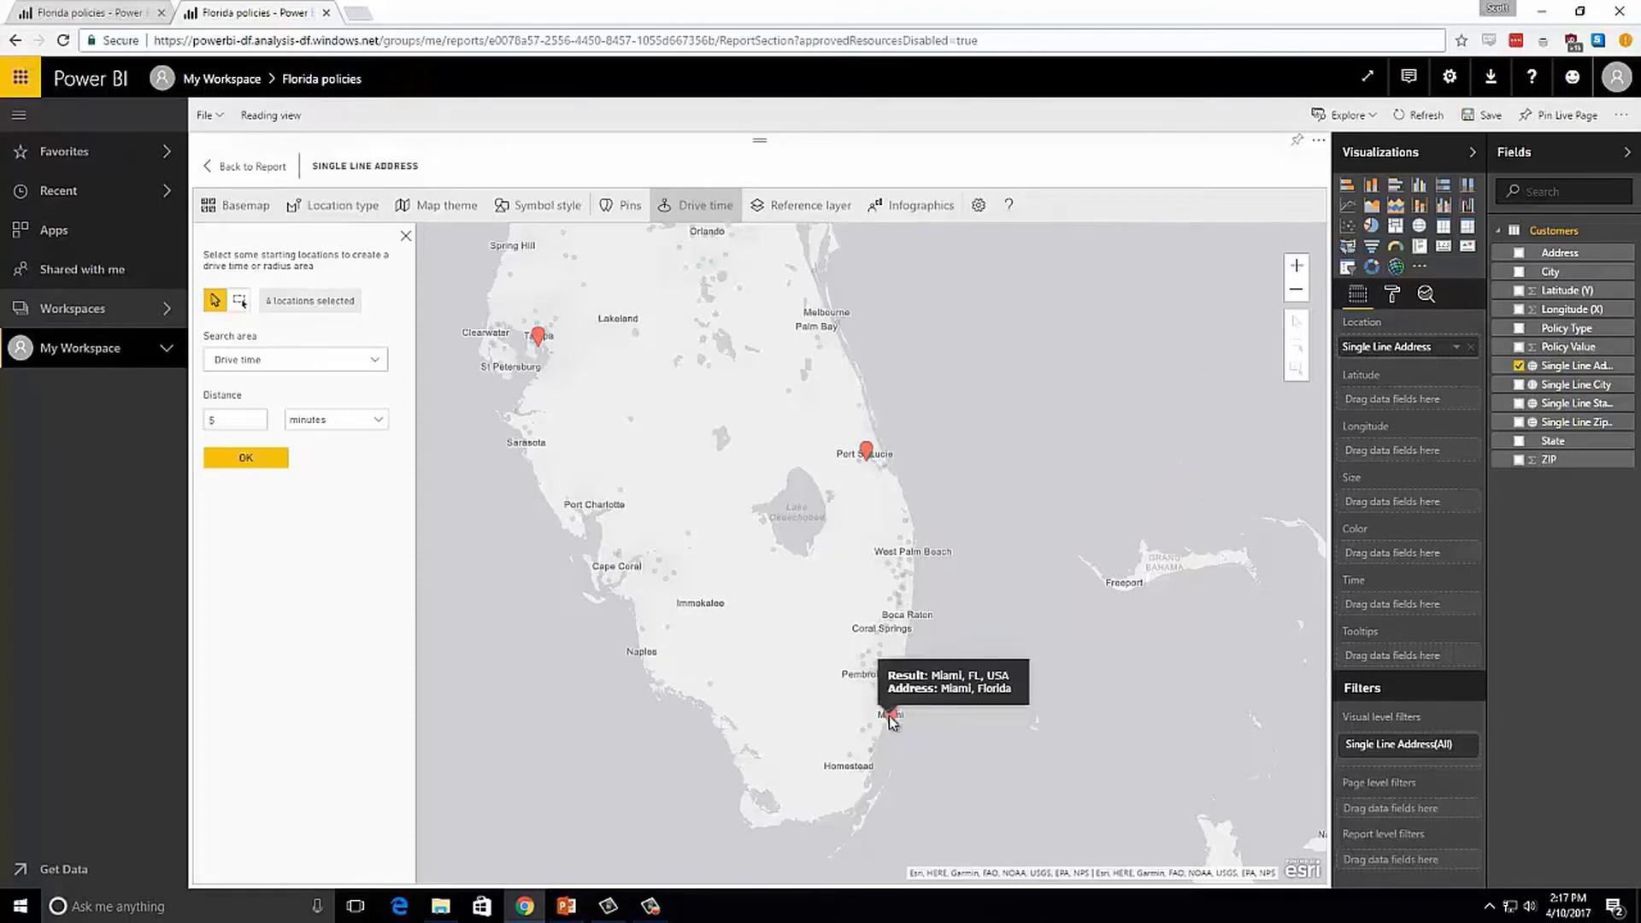
Generate 60-minute drive-time areas and return to the report, panning toward Florida's east coast
{"action": "double_click", "coordinate": [226, 419]}
{"action": "type", "text": "60"}
{"action": "left_click", "coordinate": [231, 460]}
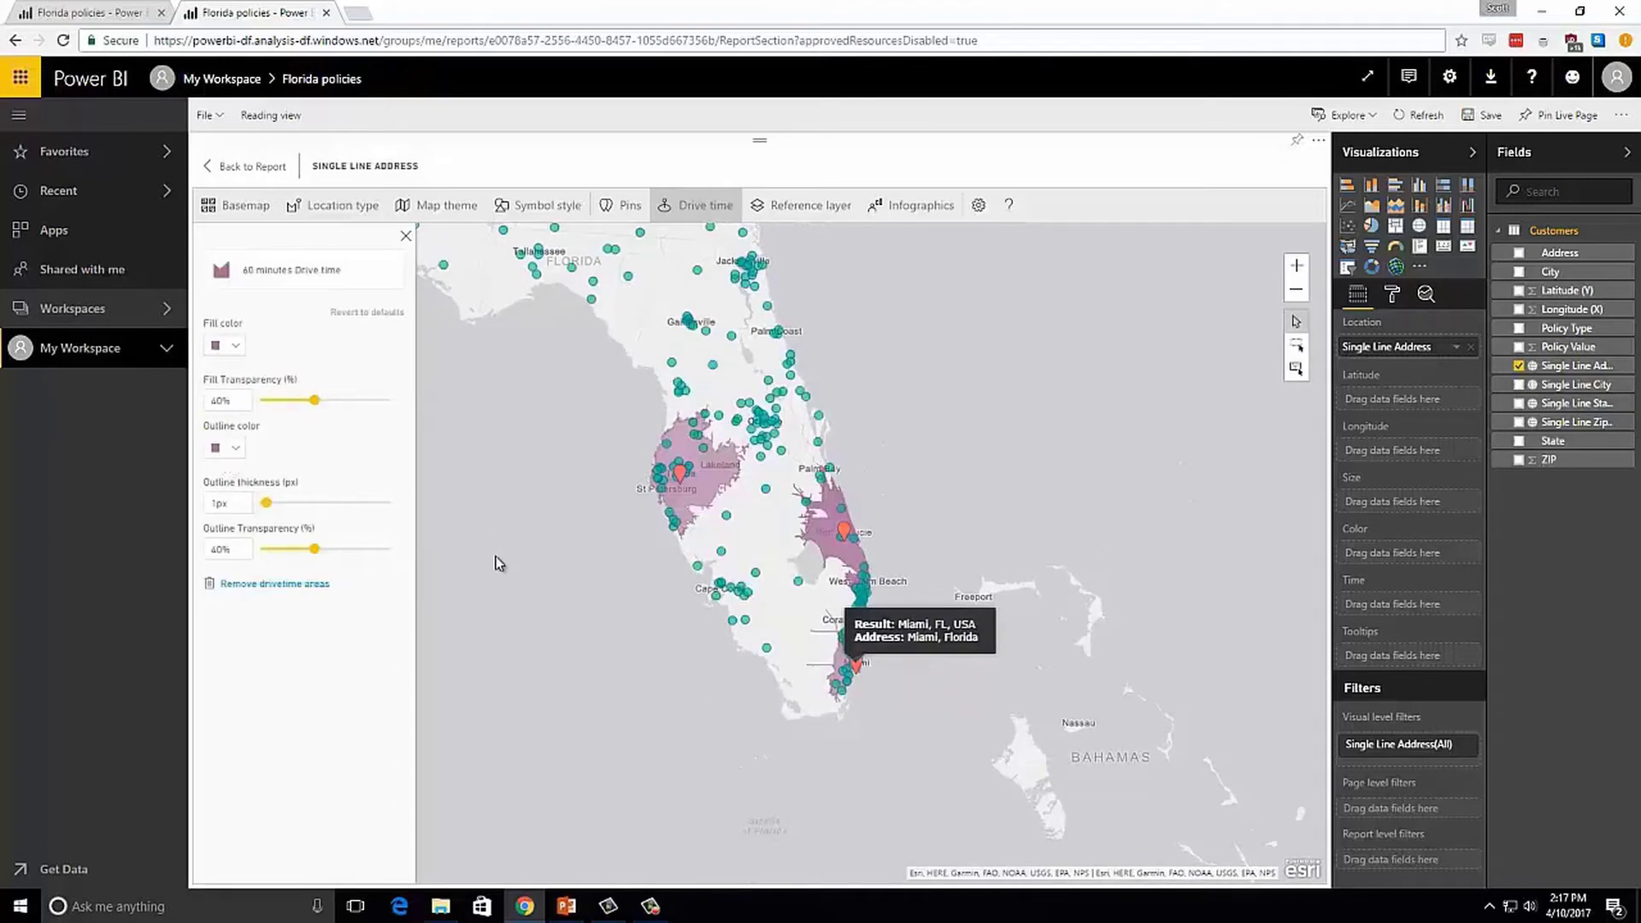
{"action": "scroll", "coordinate": [547, 566], "scroll_direction": "up", "scroll_amount": 1}
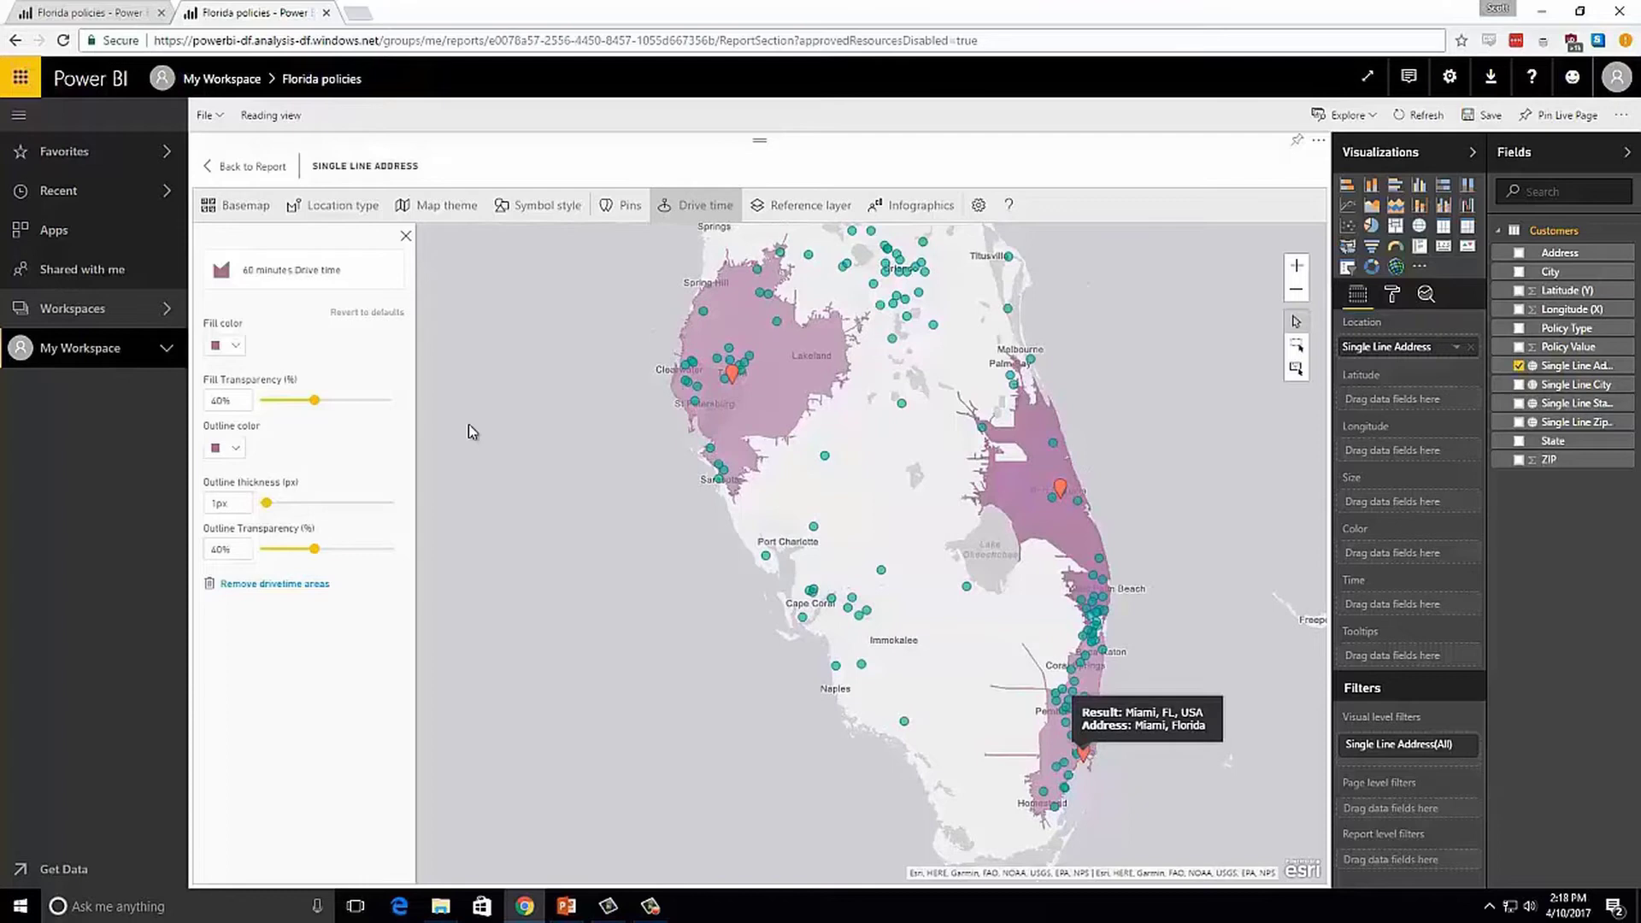
{"action": "left_click", "coordinate": [250, 166]}
{"action": "left_click_drag", "start_coordinate": [531, 587], "coordinate": [368, 581]}
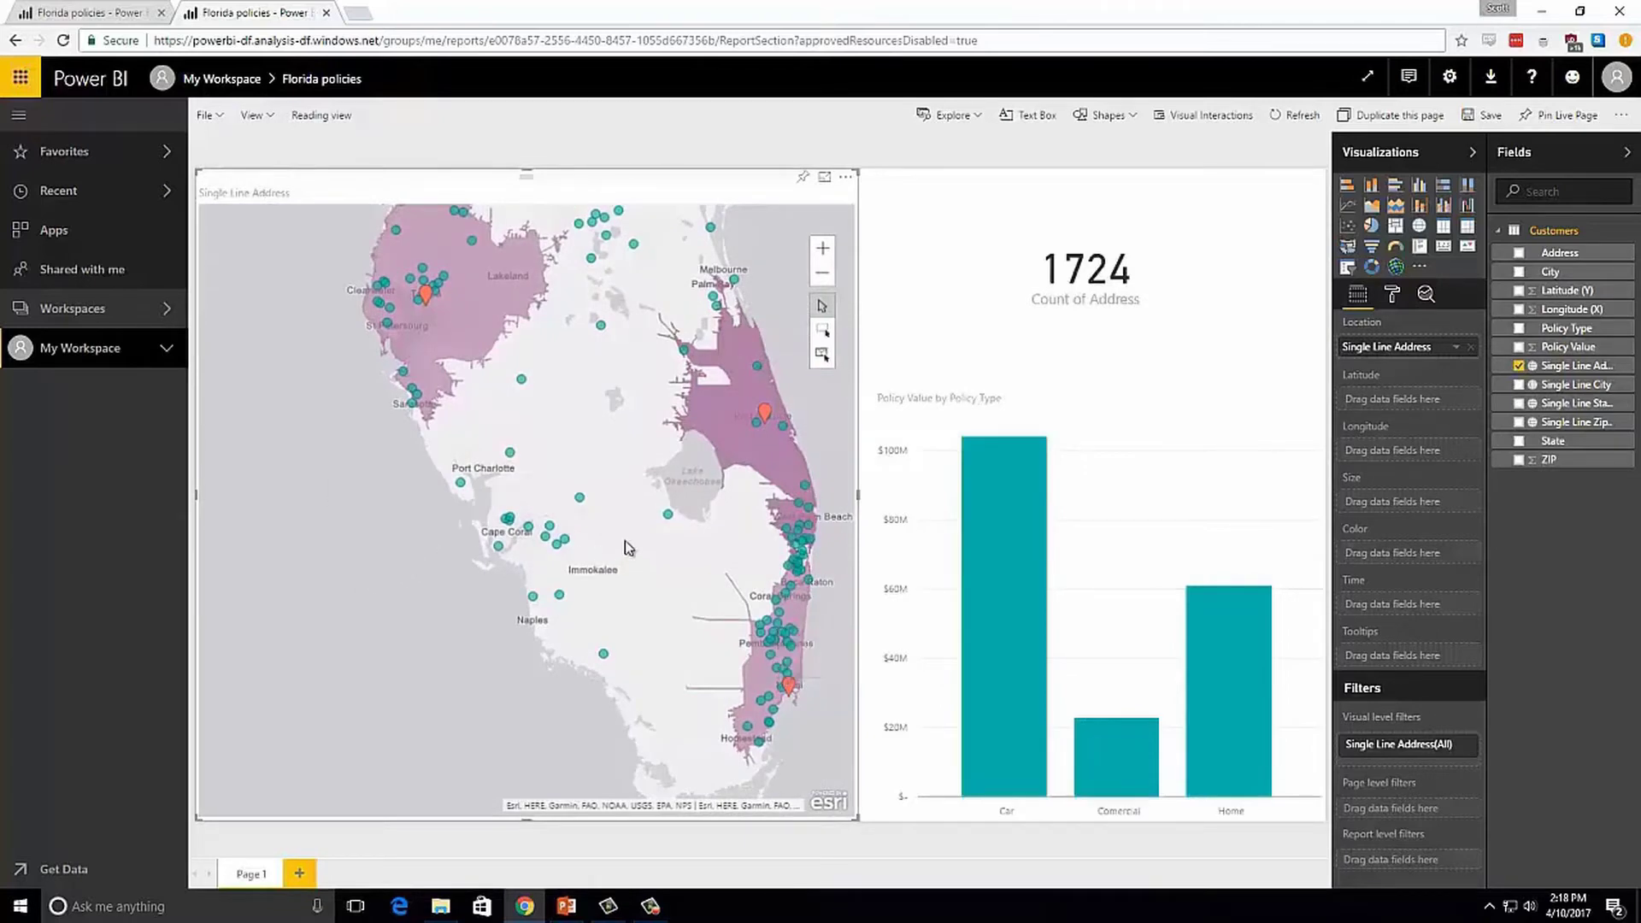
{"action": "left_click", "coordinate": [822, 364]}
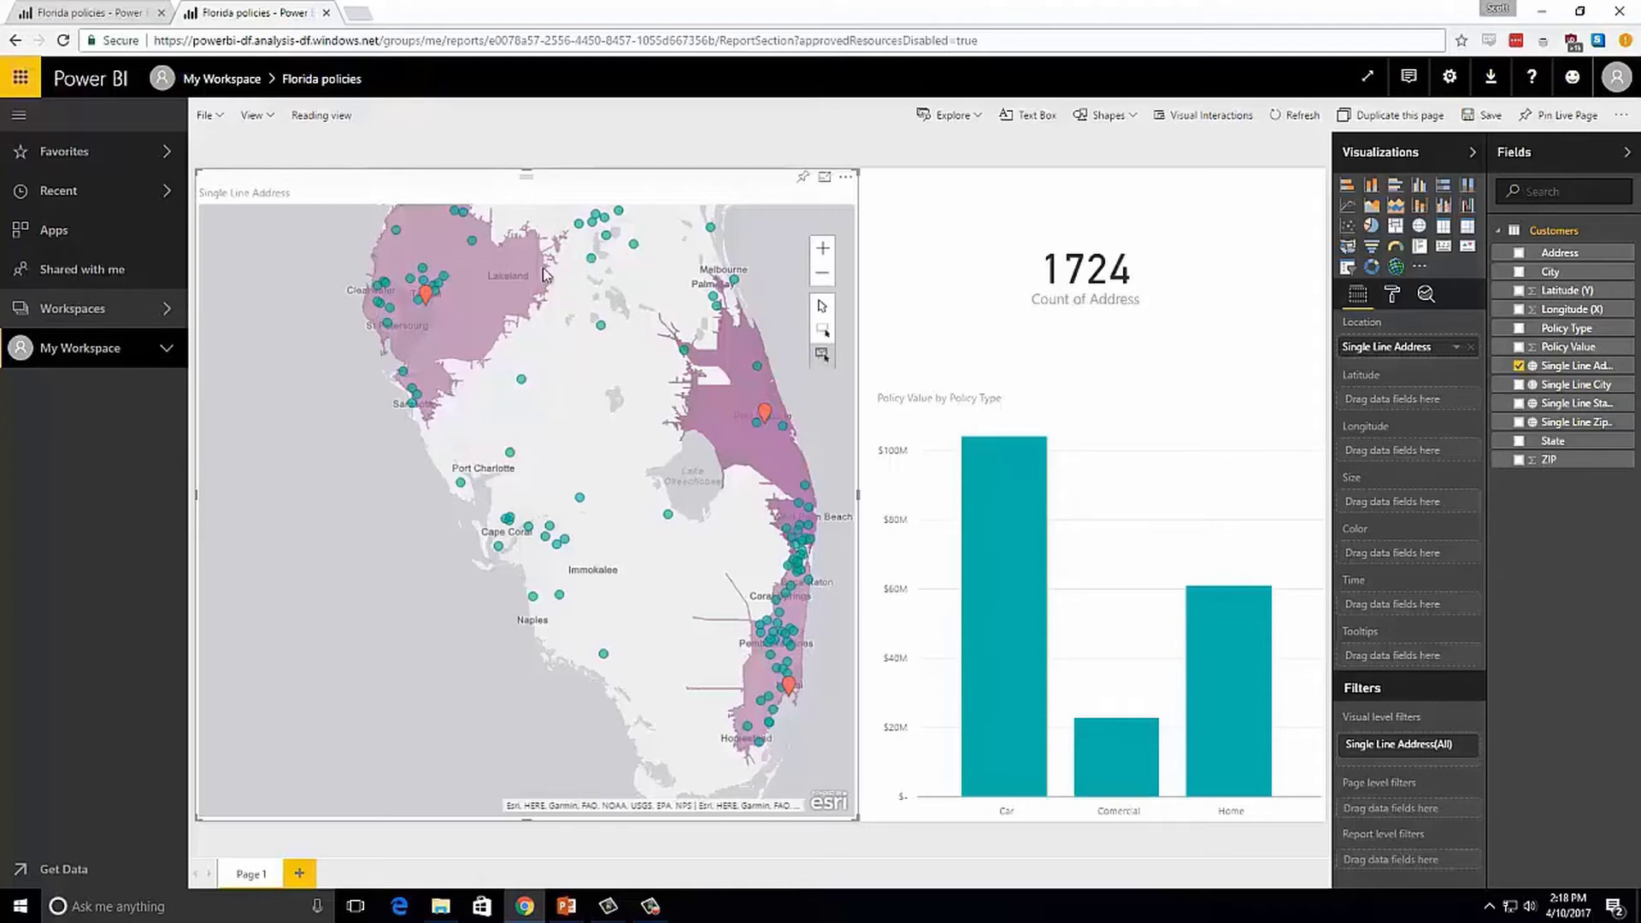
{"action": "left_click", "coordinate": [494, 304]}
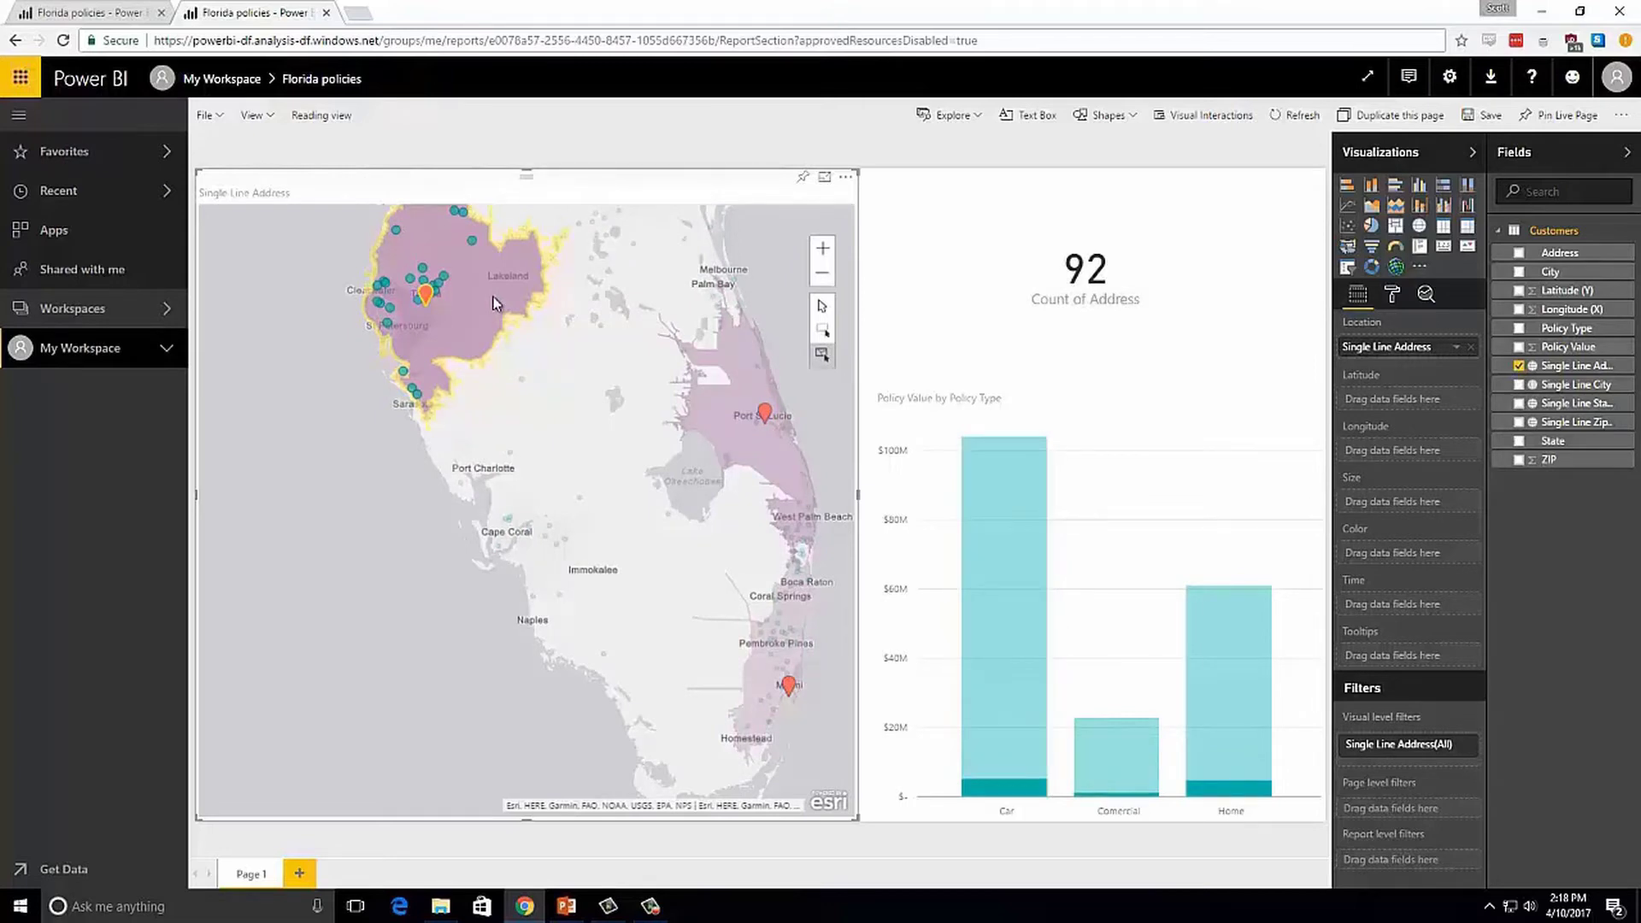
{"action": "left_click", "coordinate": [721, 409]}
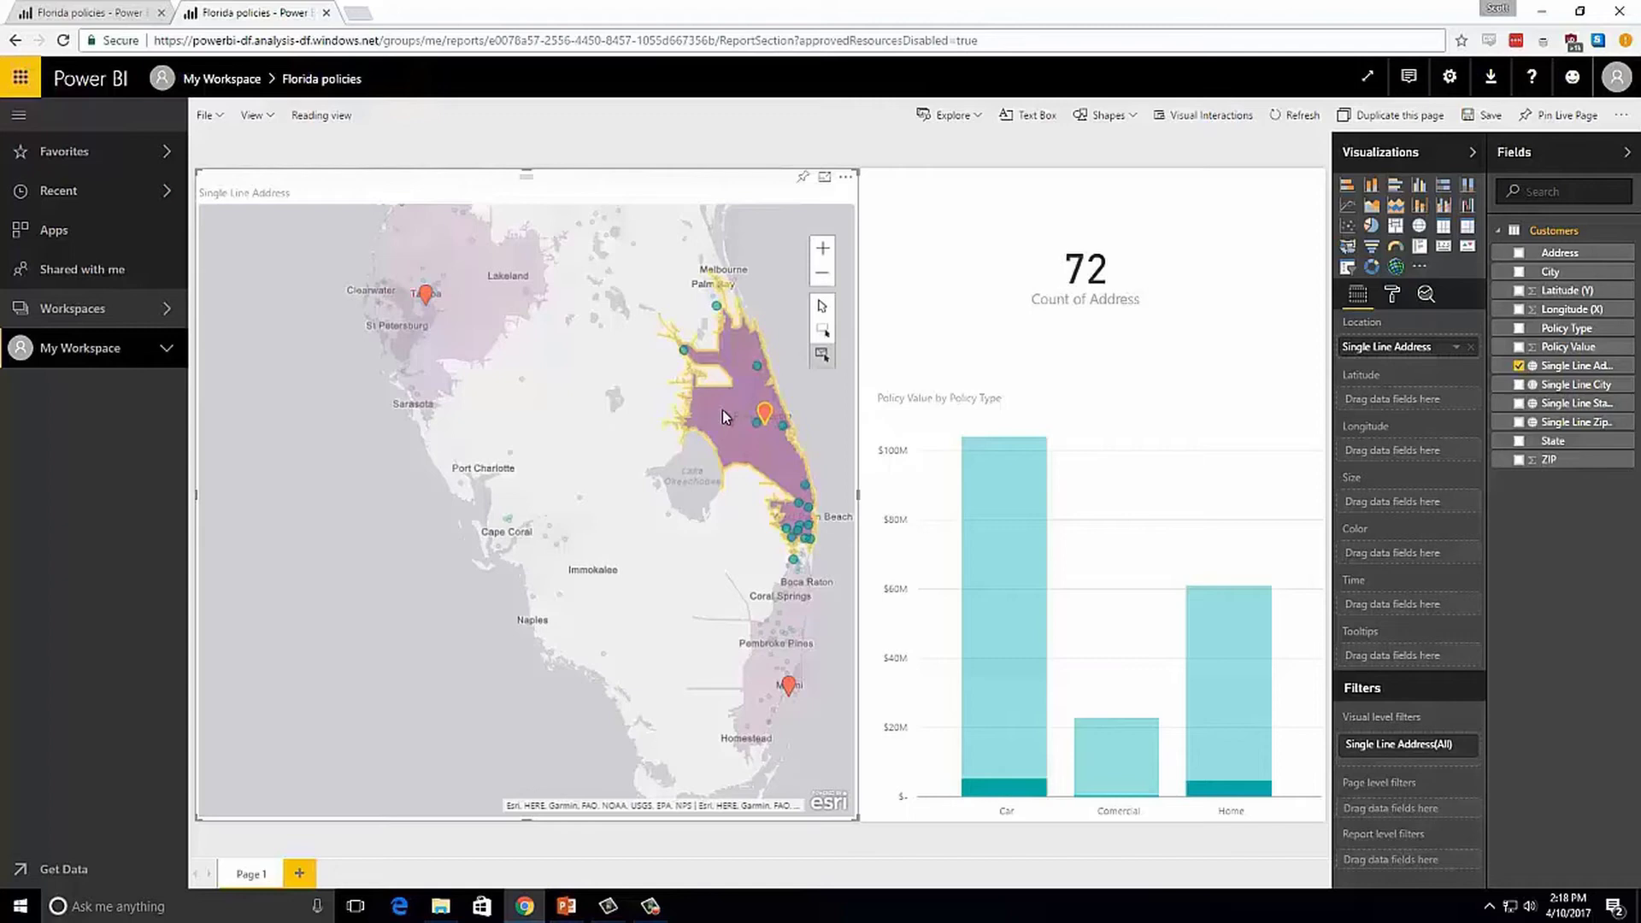
{"action": "left_click", "coordinate": [750, 674]}
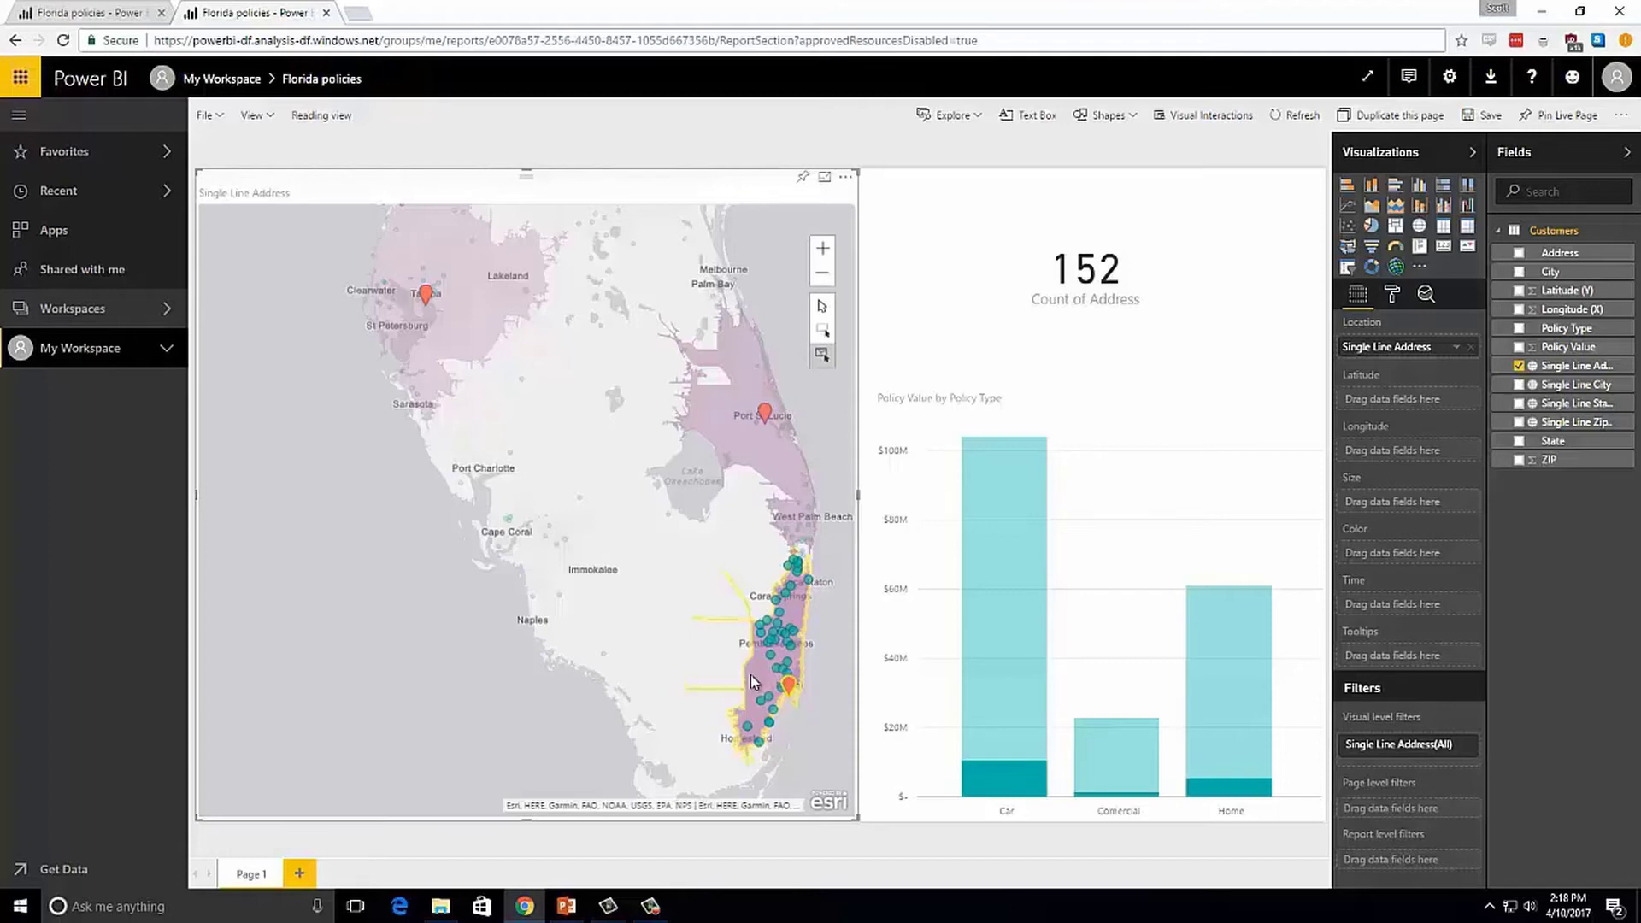
{"action": "left_click", "coordinate": [680, 552]}
{"action": "left_click_drag", "start_coordinate": [680, 553], "coordinate": [538, 547]}
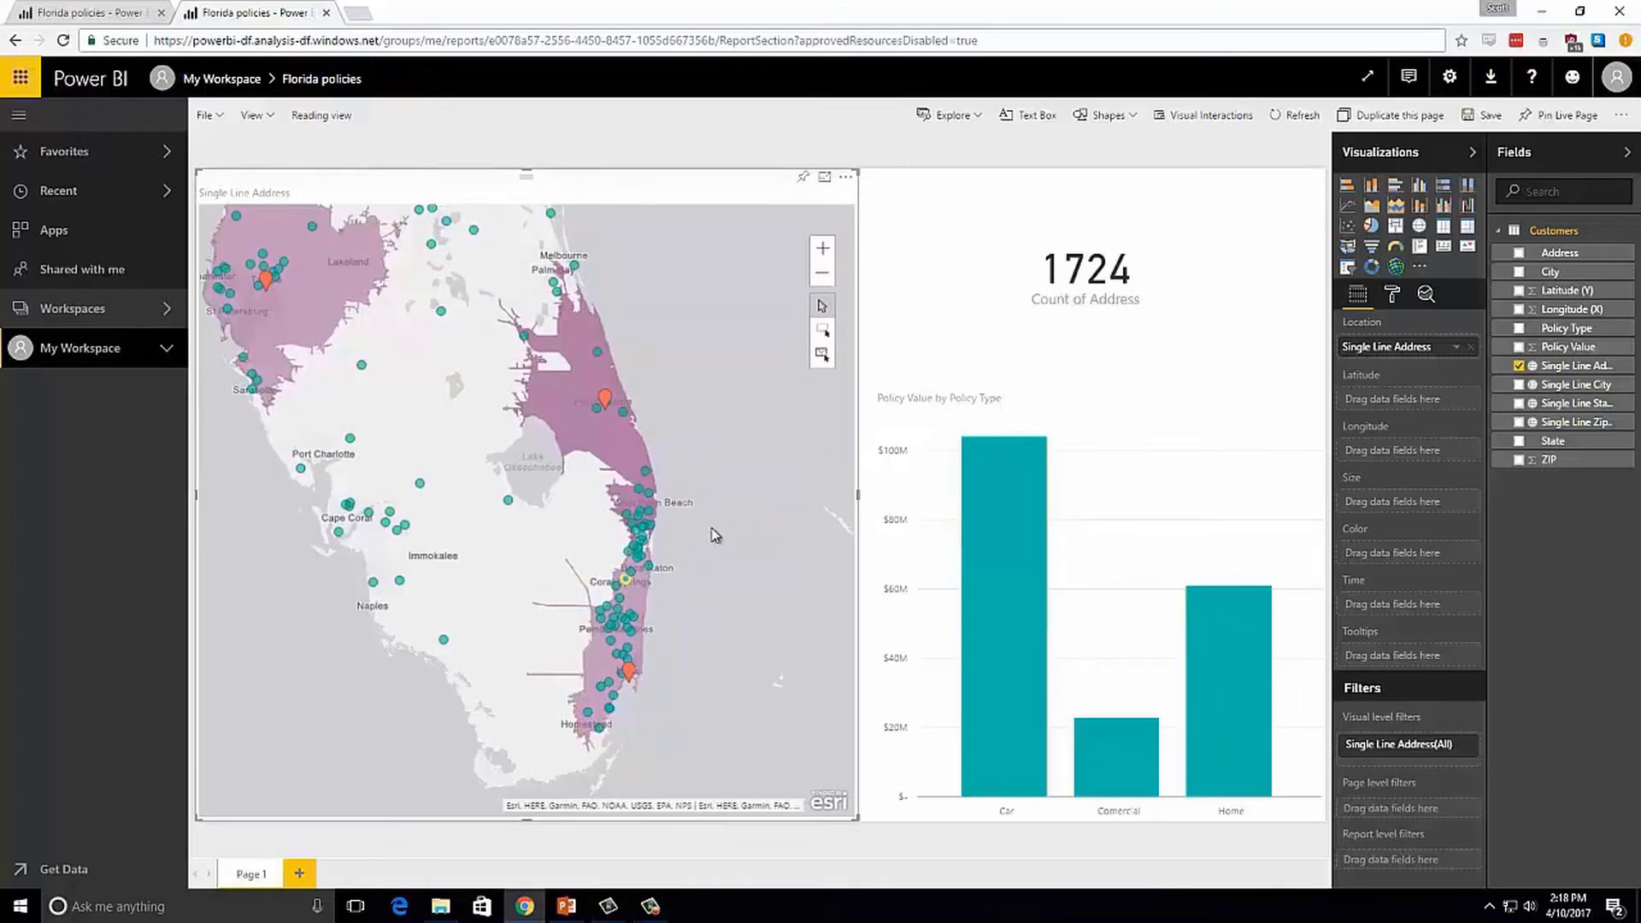
Remove the existing drive-time areas from the map in its editing view
{"action": "left_click", "coordinate": [845, 179]}
{"action": "left_click", "coordinate": [872, 195]}
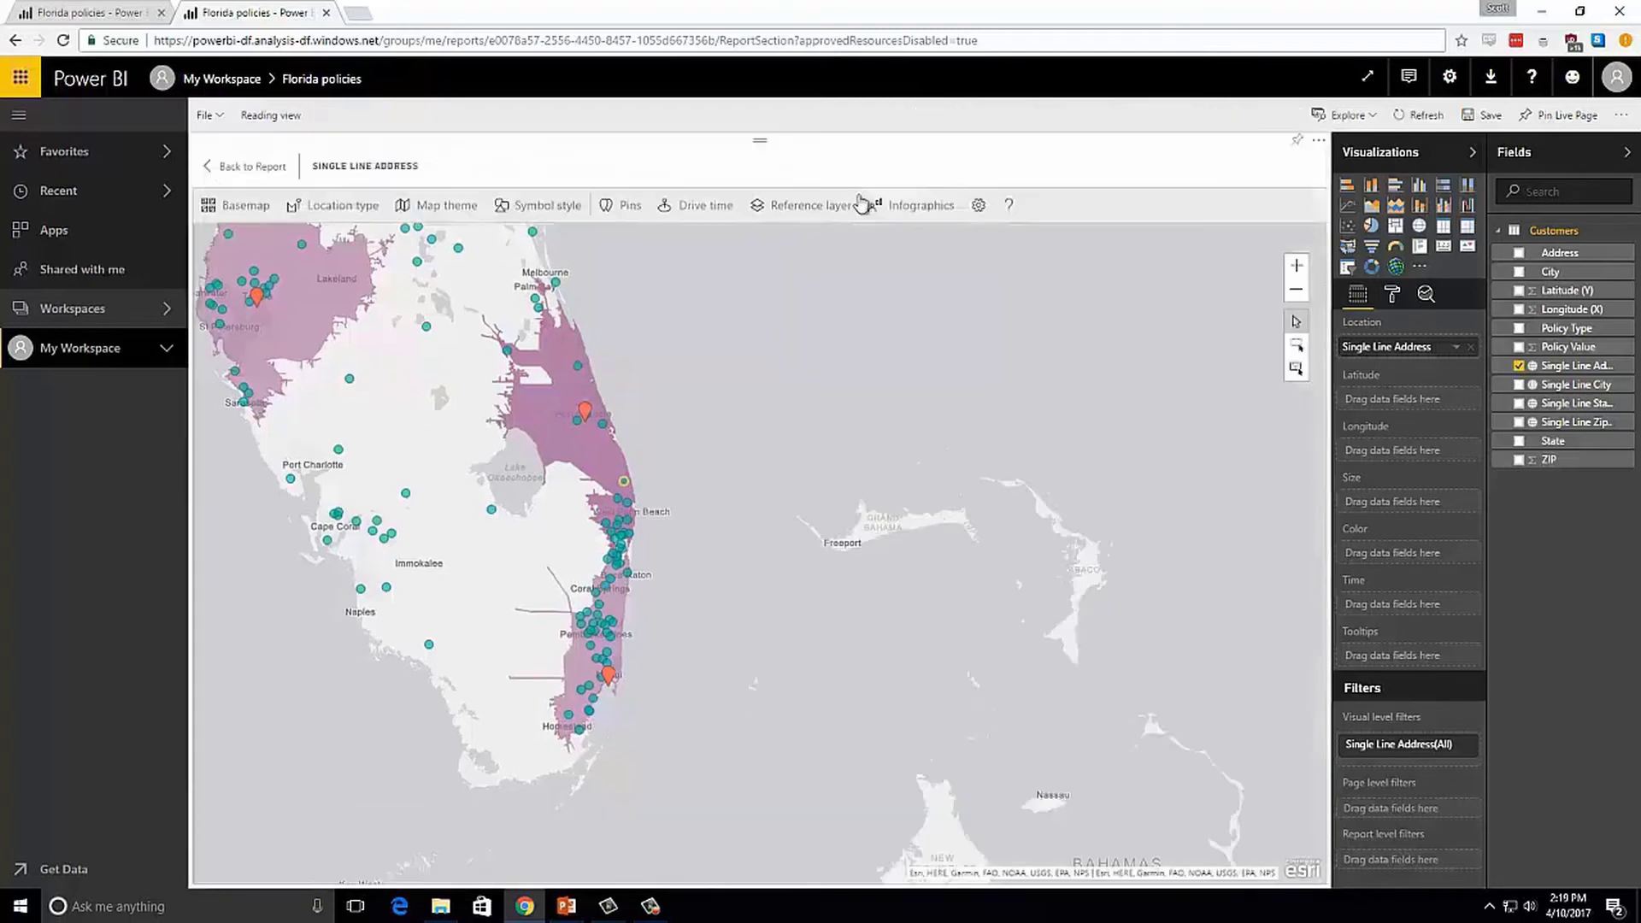
{"action": "left_click", "coordinate": [697, 206]}
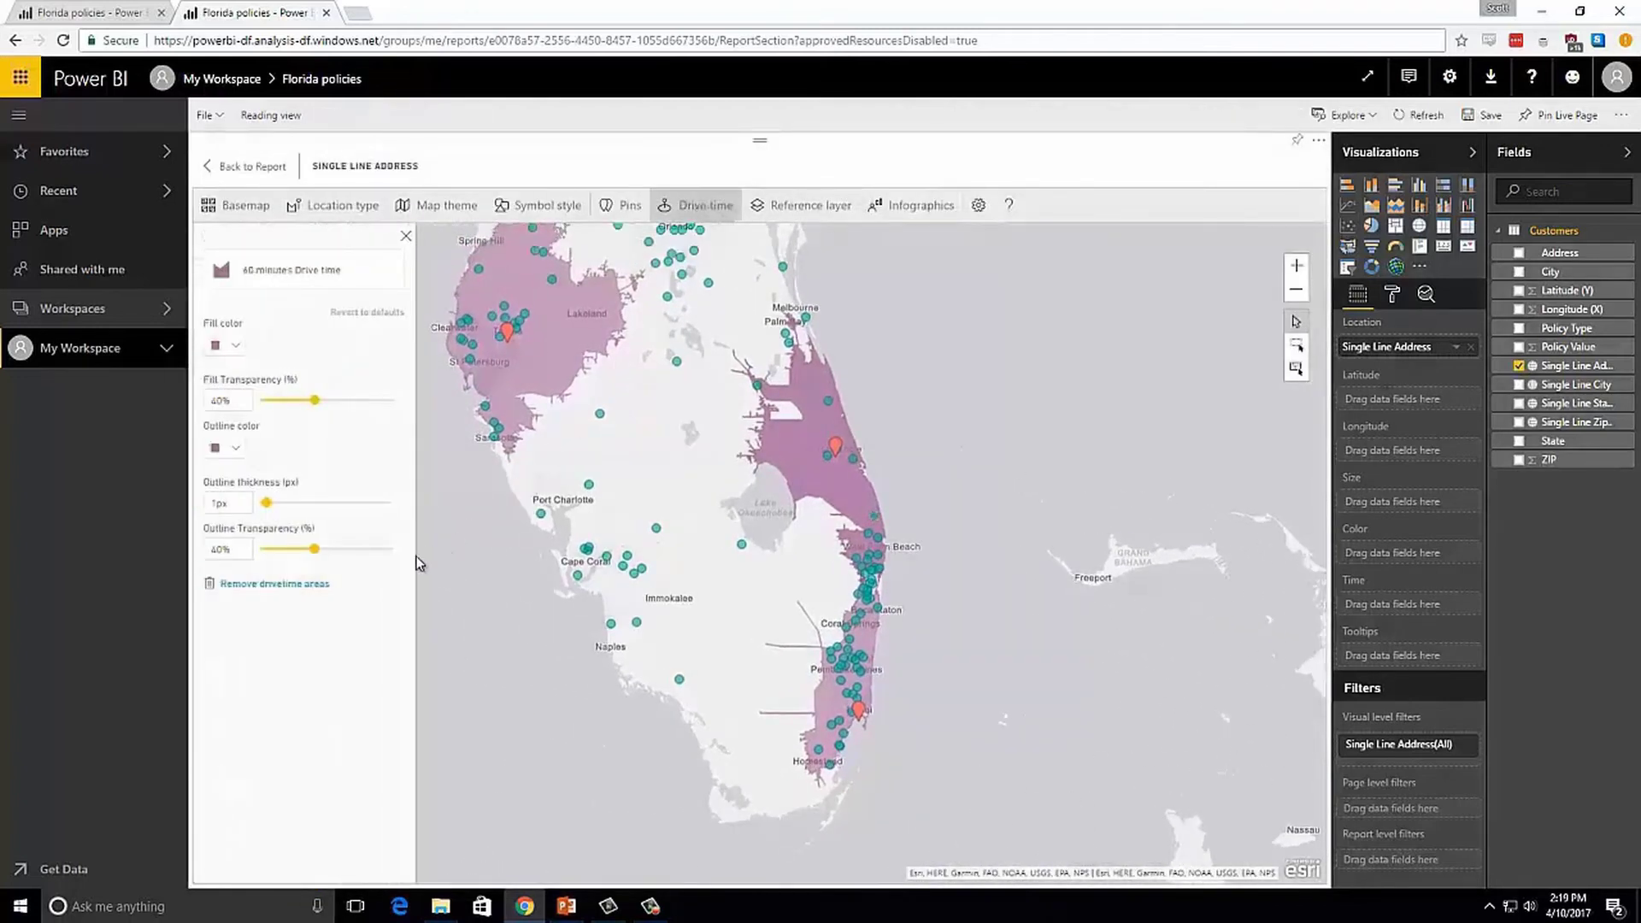
{"action": "left_click", "coordinate": [274, 583]}
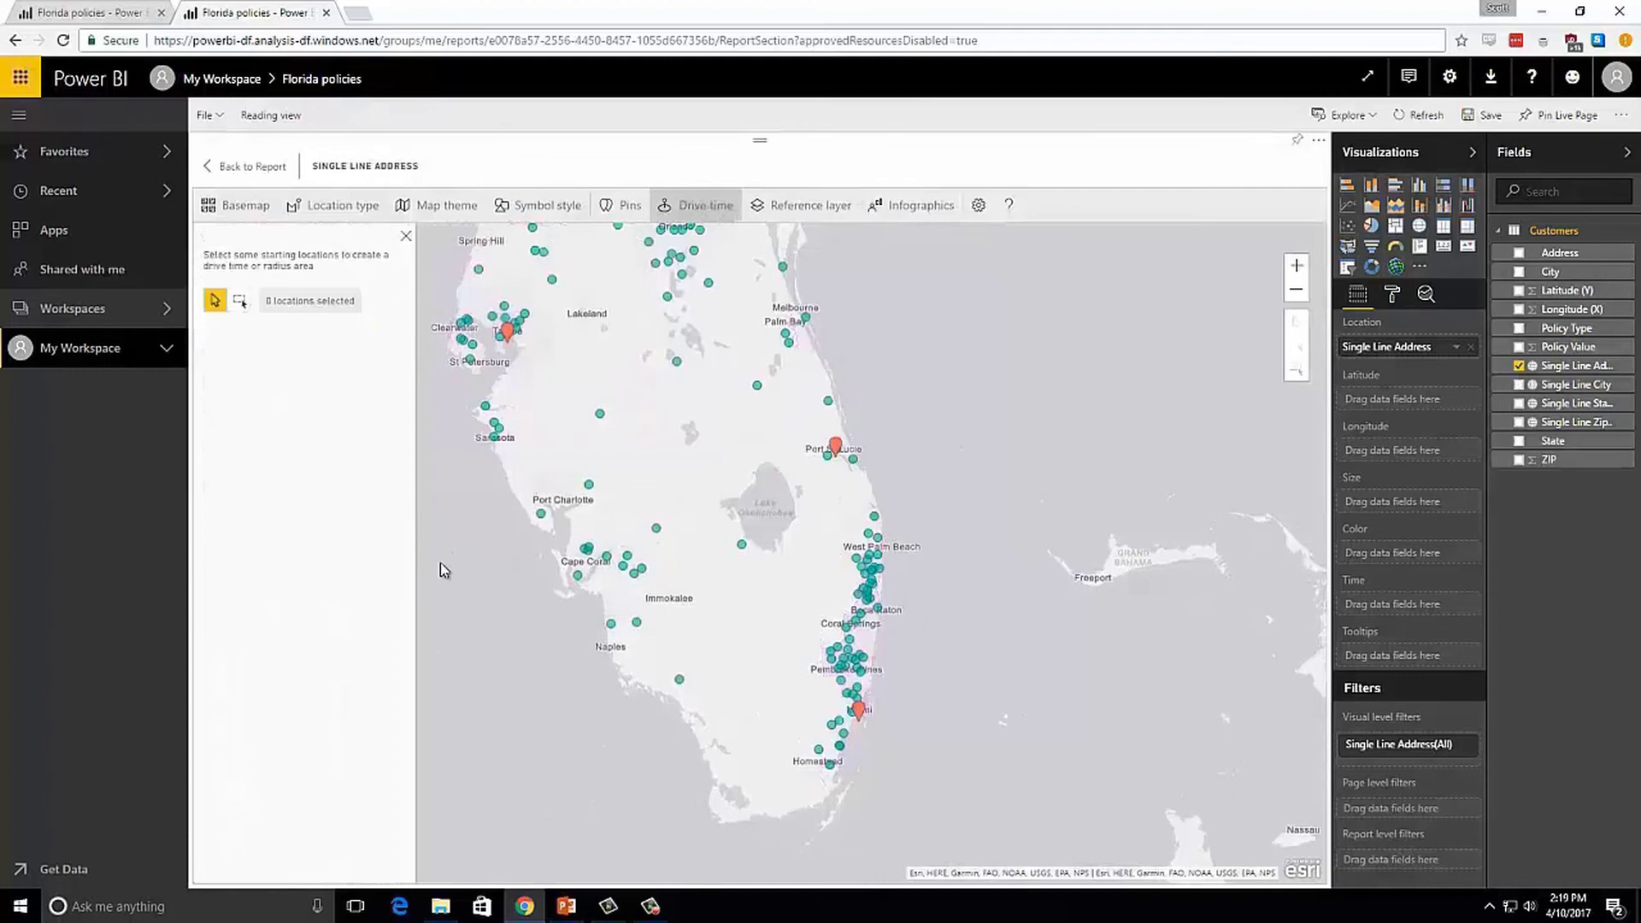
Pin West Palm Beach, FL, found by searching 'west palm', and colour it red
{"action": "left_click", "coordinate": [618, 212]}
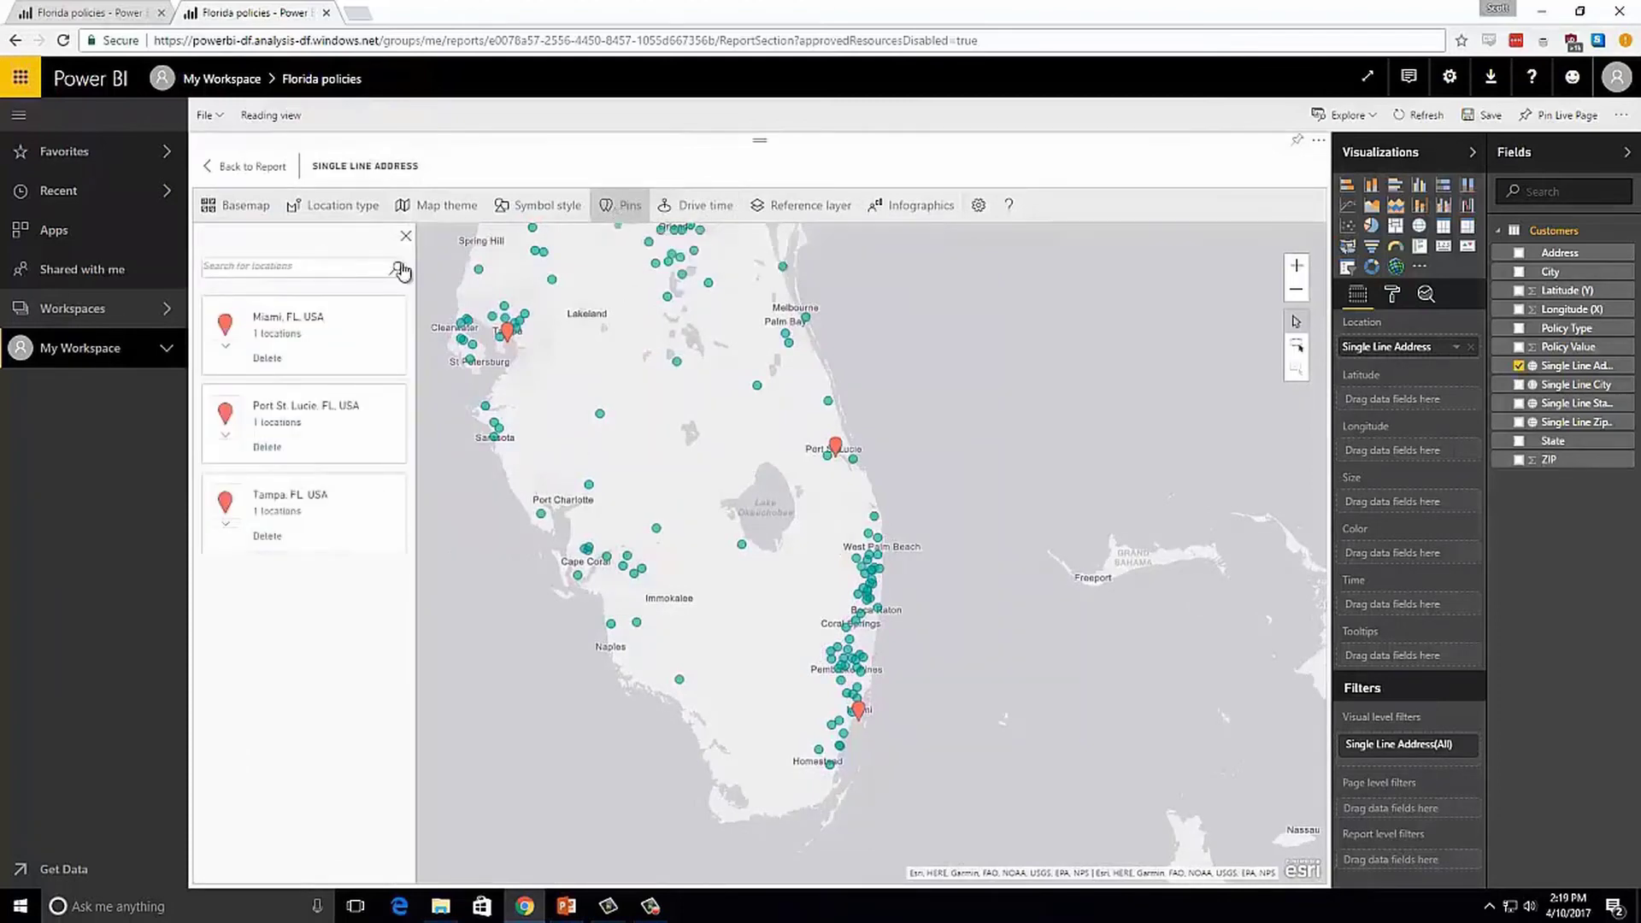
{"action": "left_click", "coordinate": [282, 266]}
{"action": "type", "text": "west palm"}
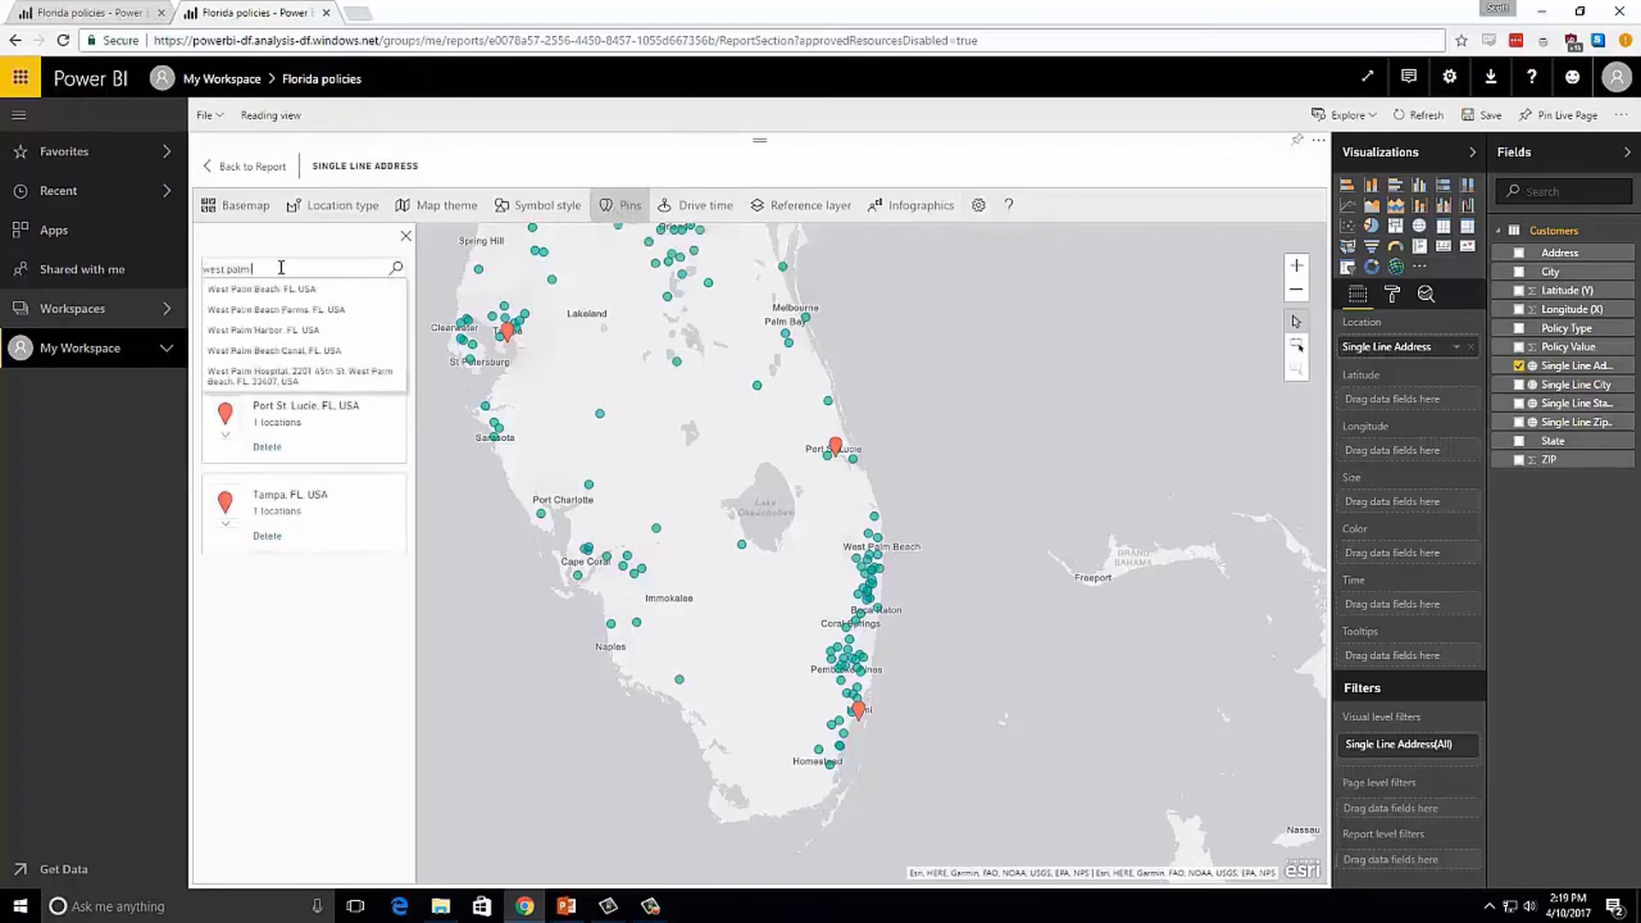
{"action": "left_click", "coordinate": [271, 290]}
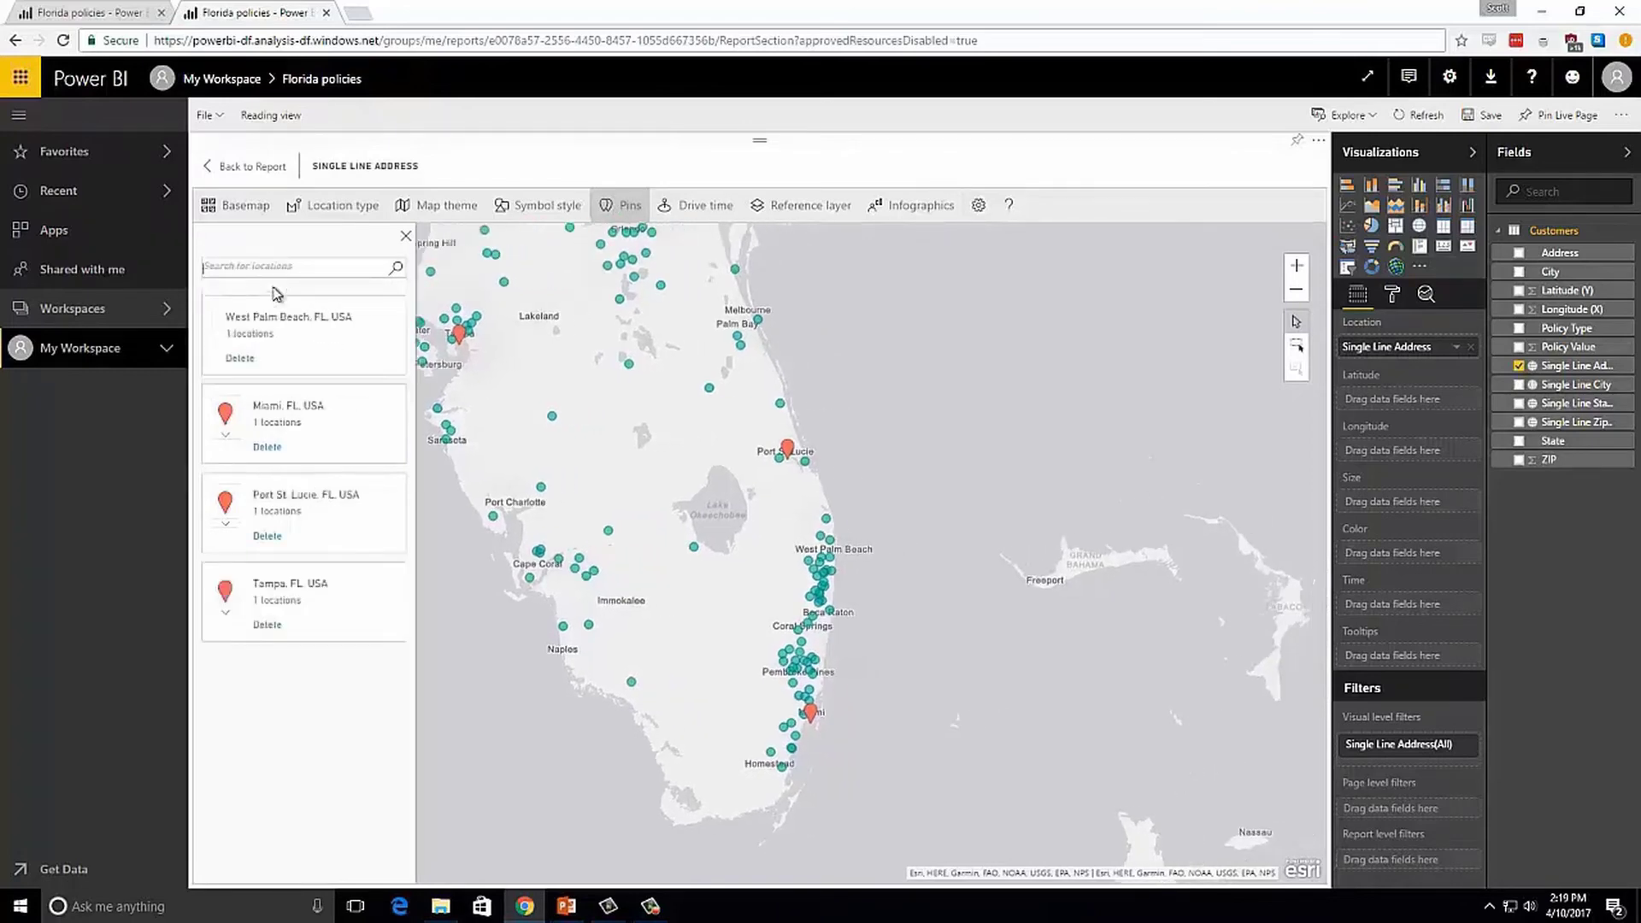
{"action": "left_click", "coordinate": [227, 345]}
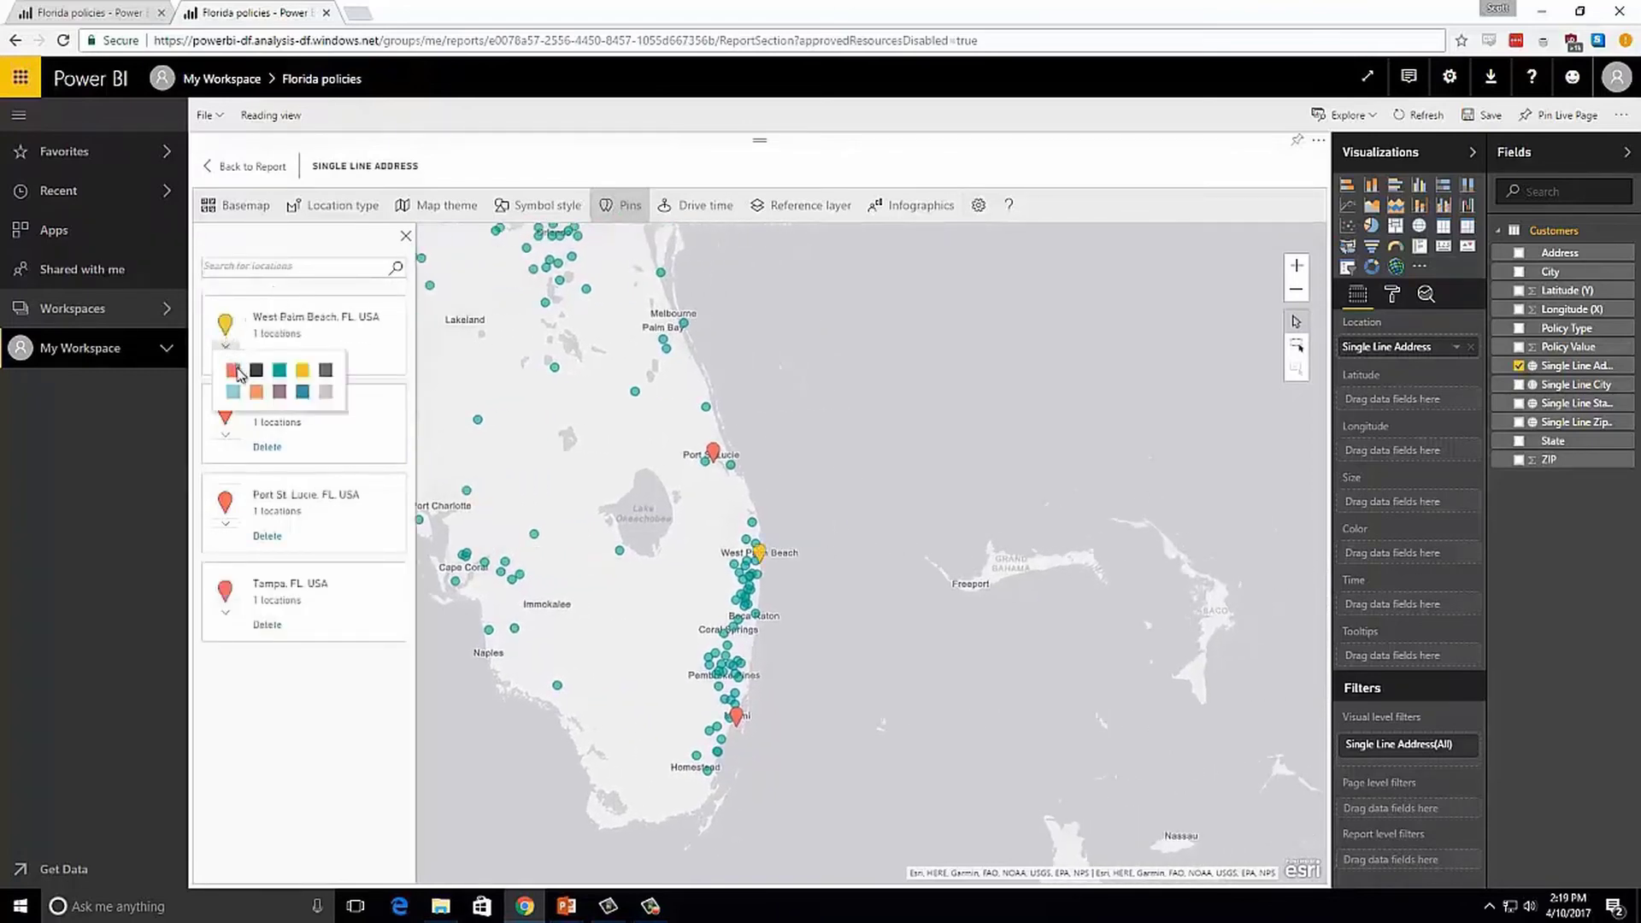
{"action": "left_click", "coordinate": [243, 373]}
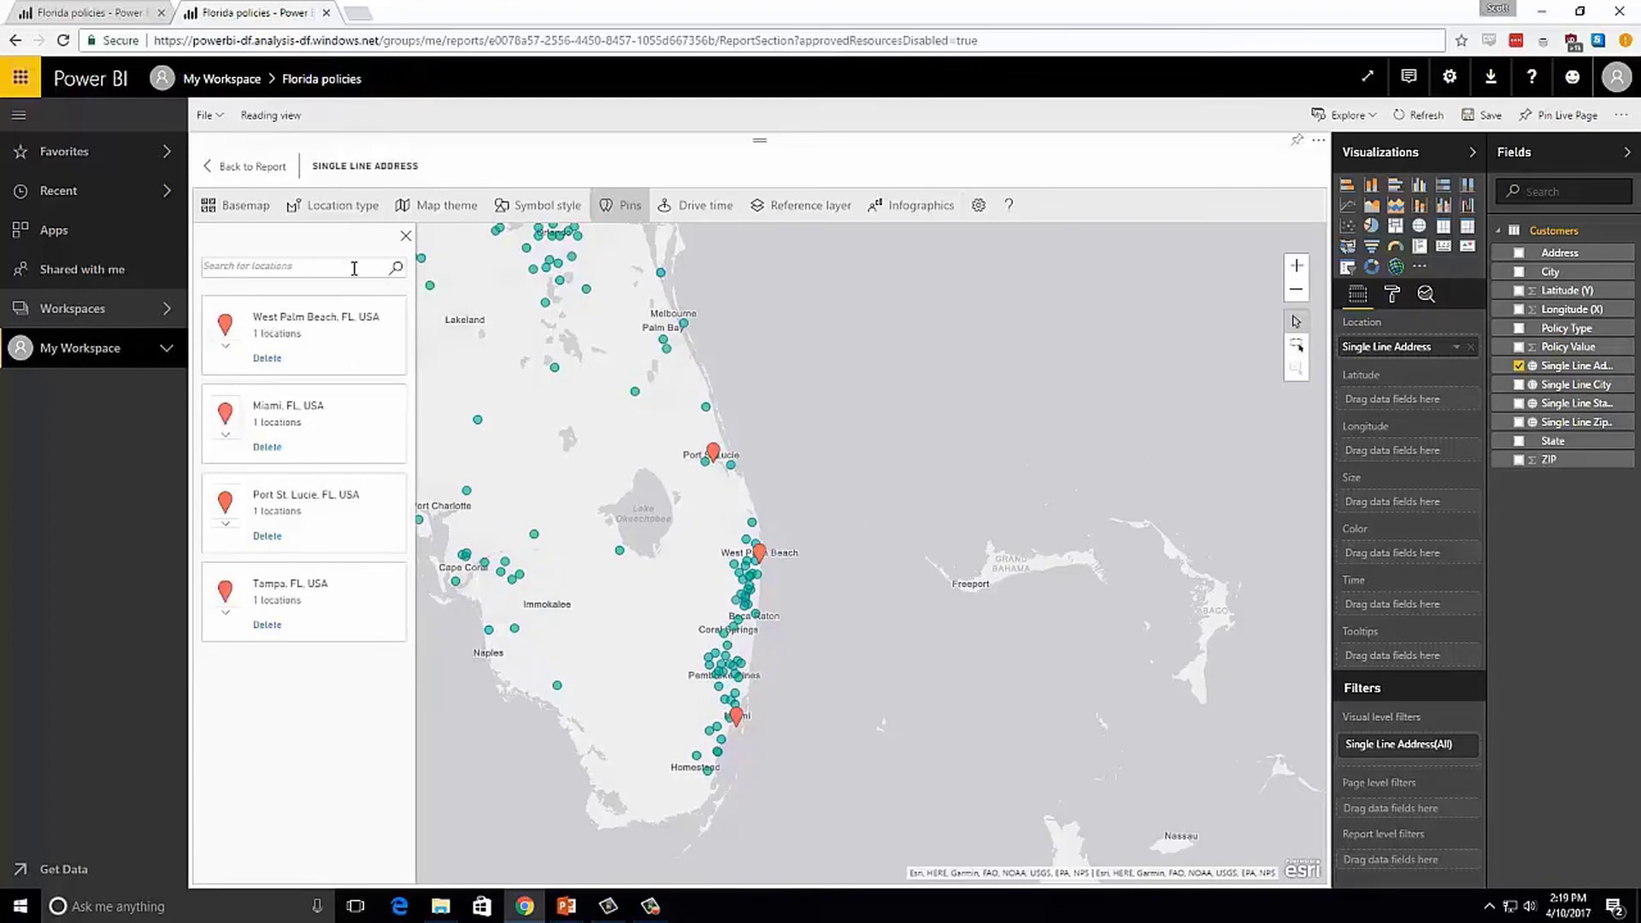
{"action": "left_click", "coordinate": [687, 204]}
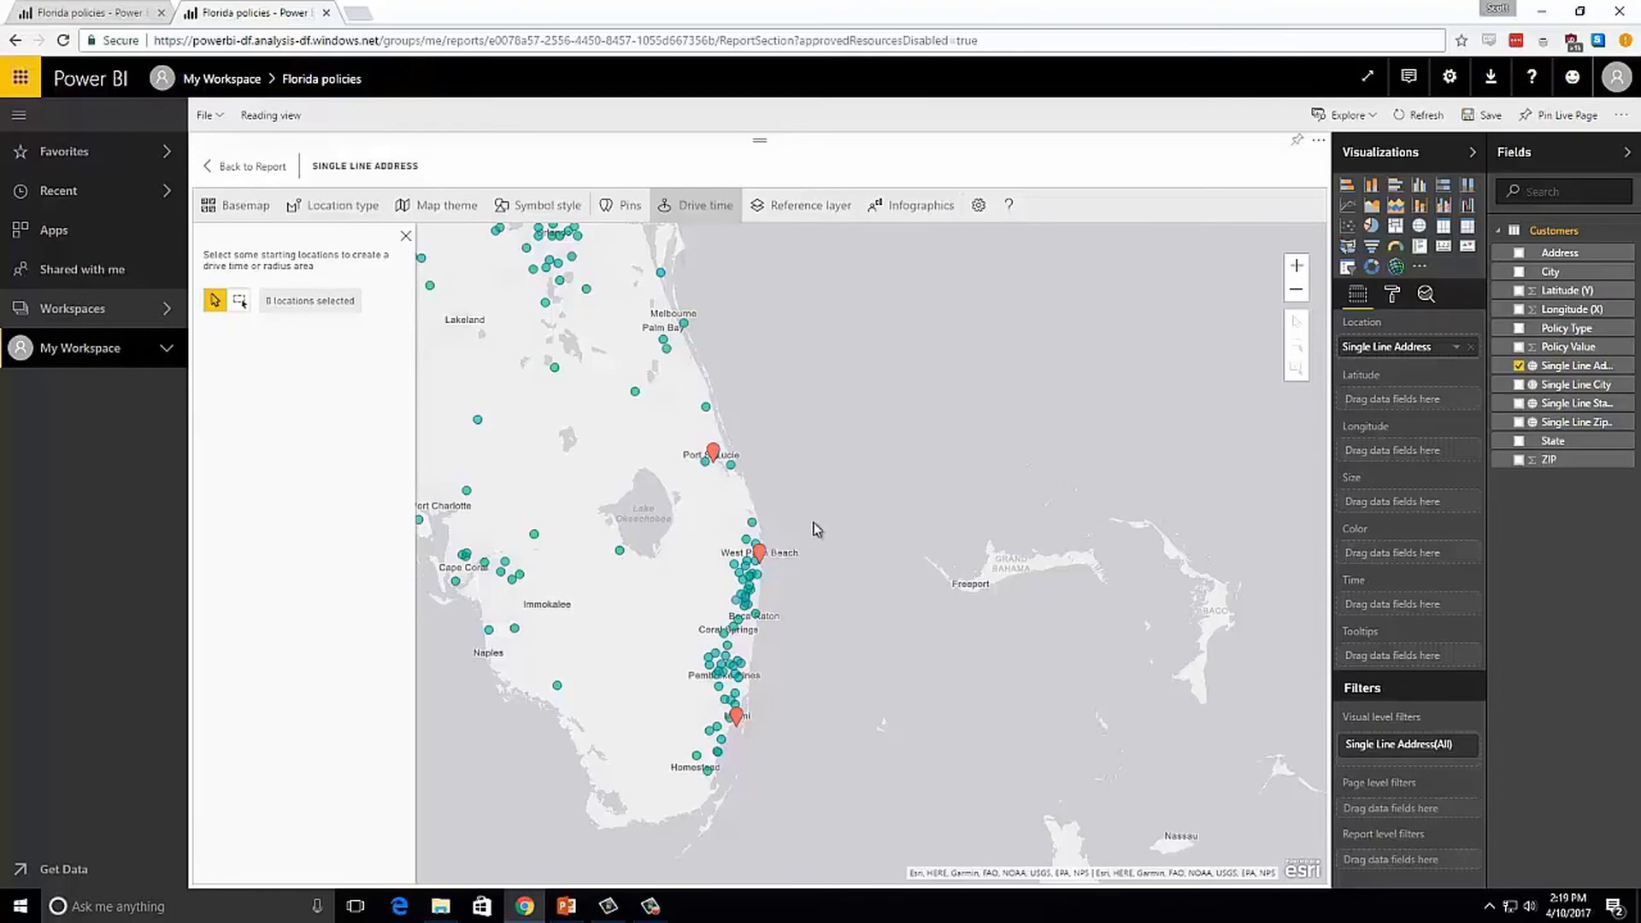
Build 60-minute drive-time areas from the West Palm Beach, Miami and Port St. Lucie pins, then go back to the report
{"action": "left_click", "coordinate": [760, 557]}
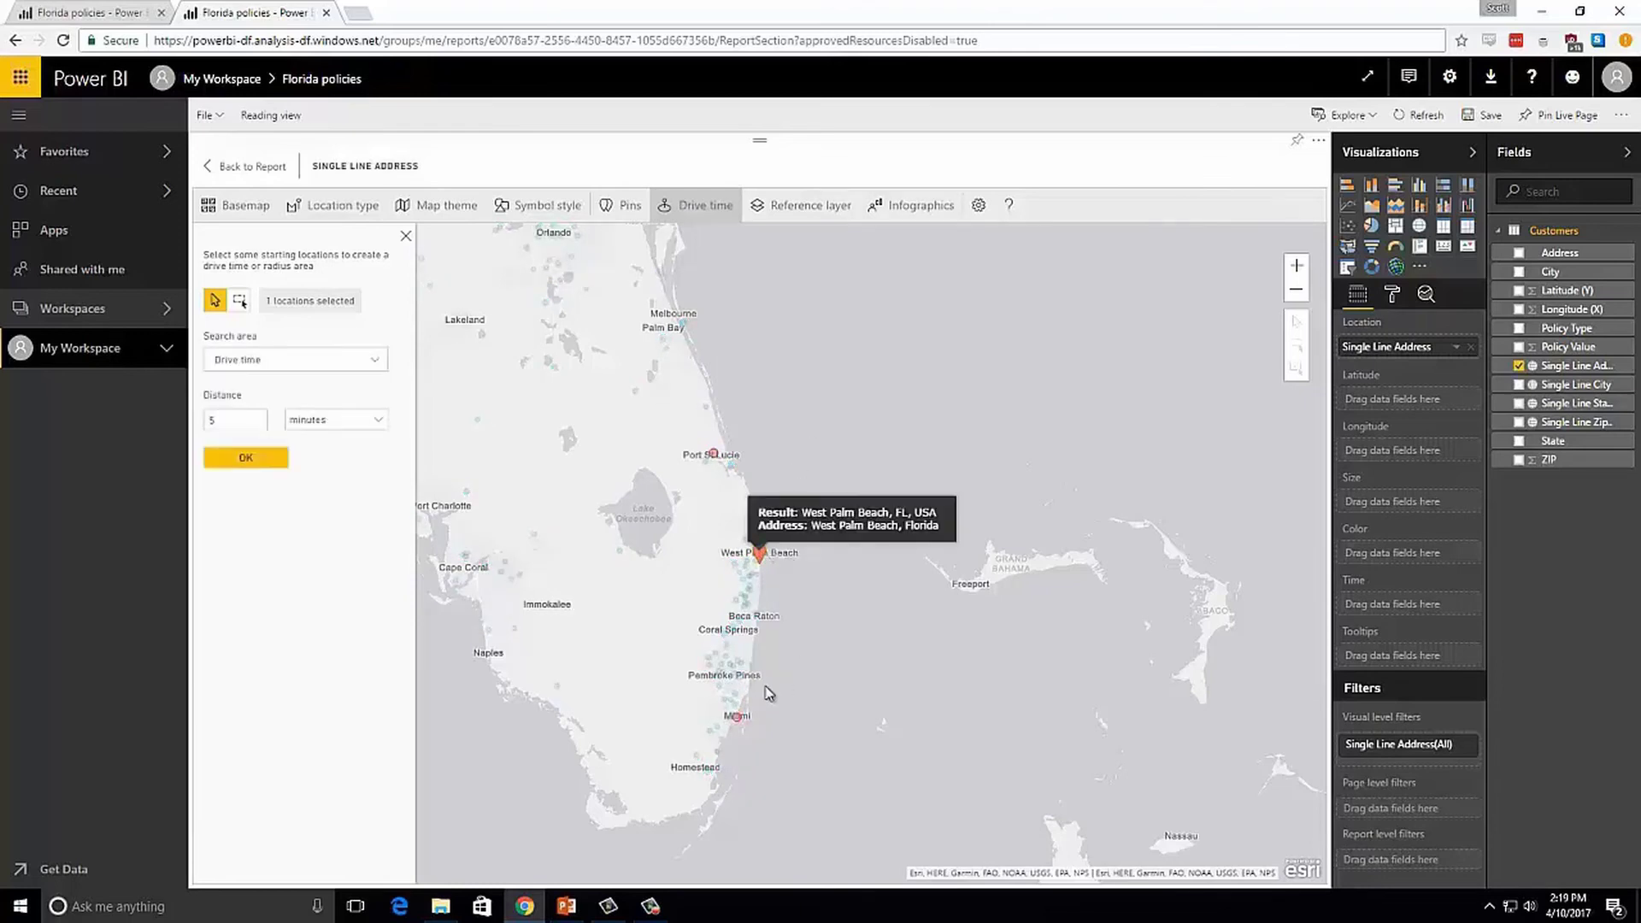
{"action": "left_click", "coordinate": [736, 719]}
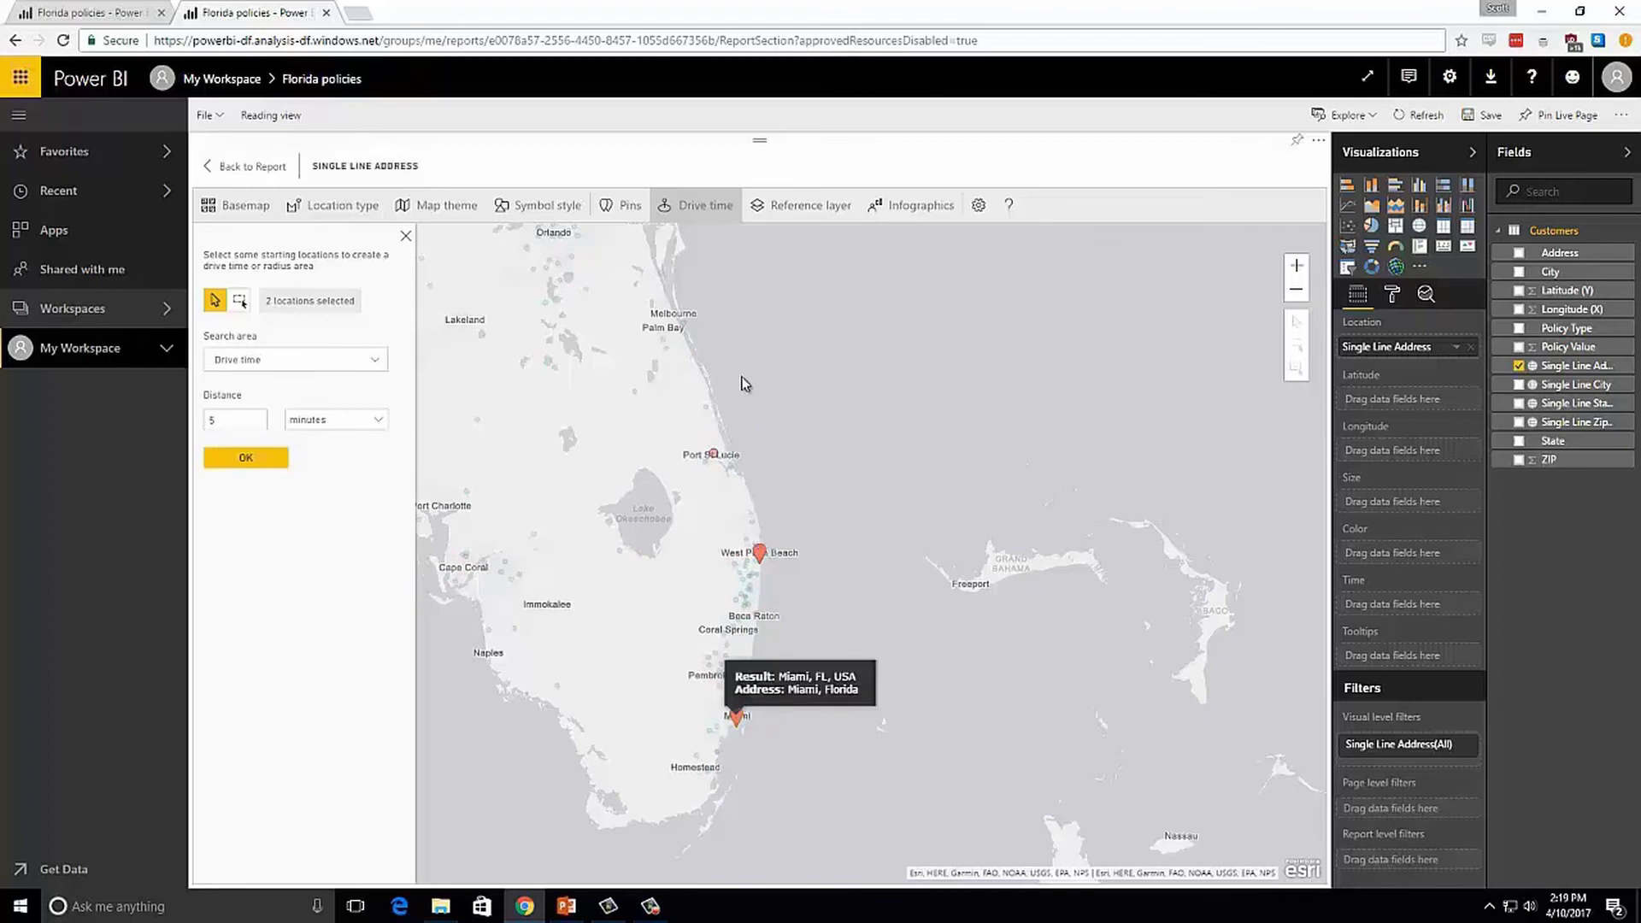
{"action": "left_click", "coordinate": [715, 456]}
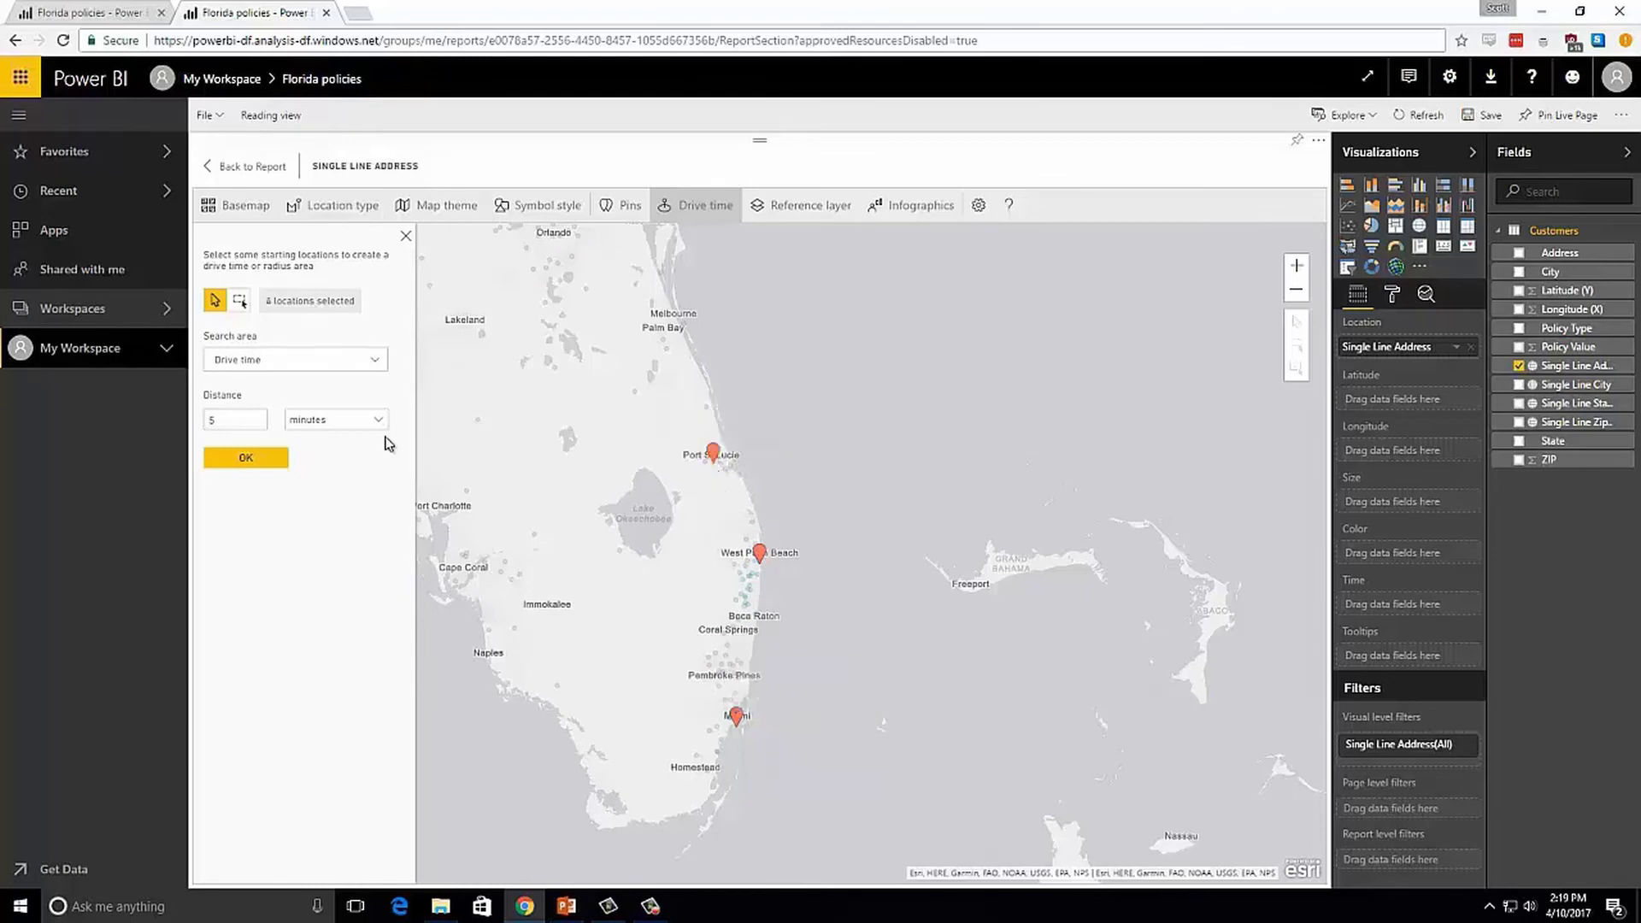
{"action": "double_click", "coordinate": [236, 416]}
{"action": "type", "text": "60"}
{"action": "left_click", "coordinate": [233, 460]}
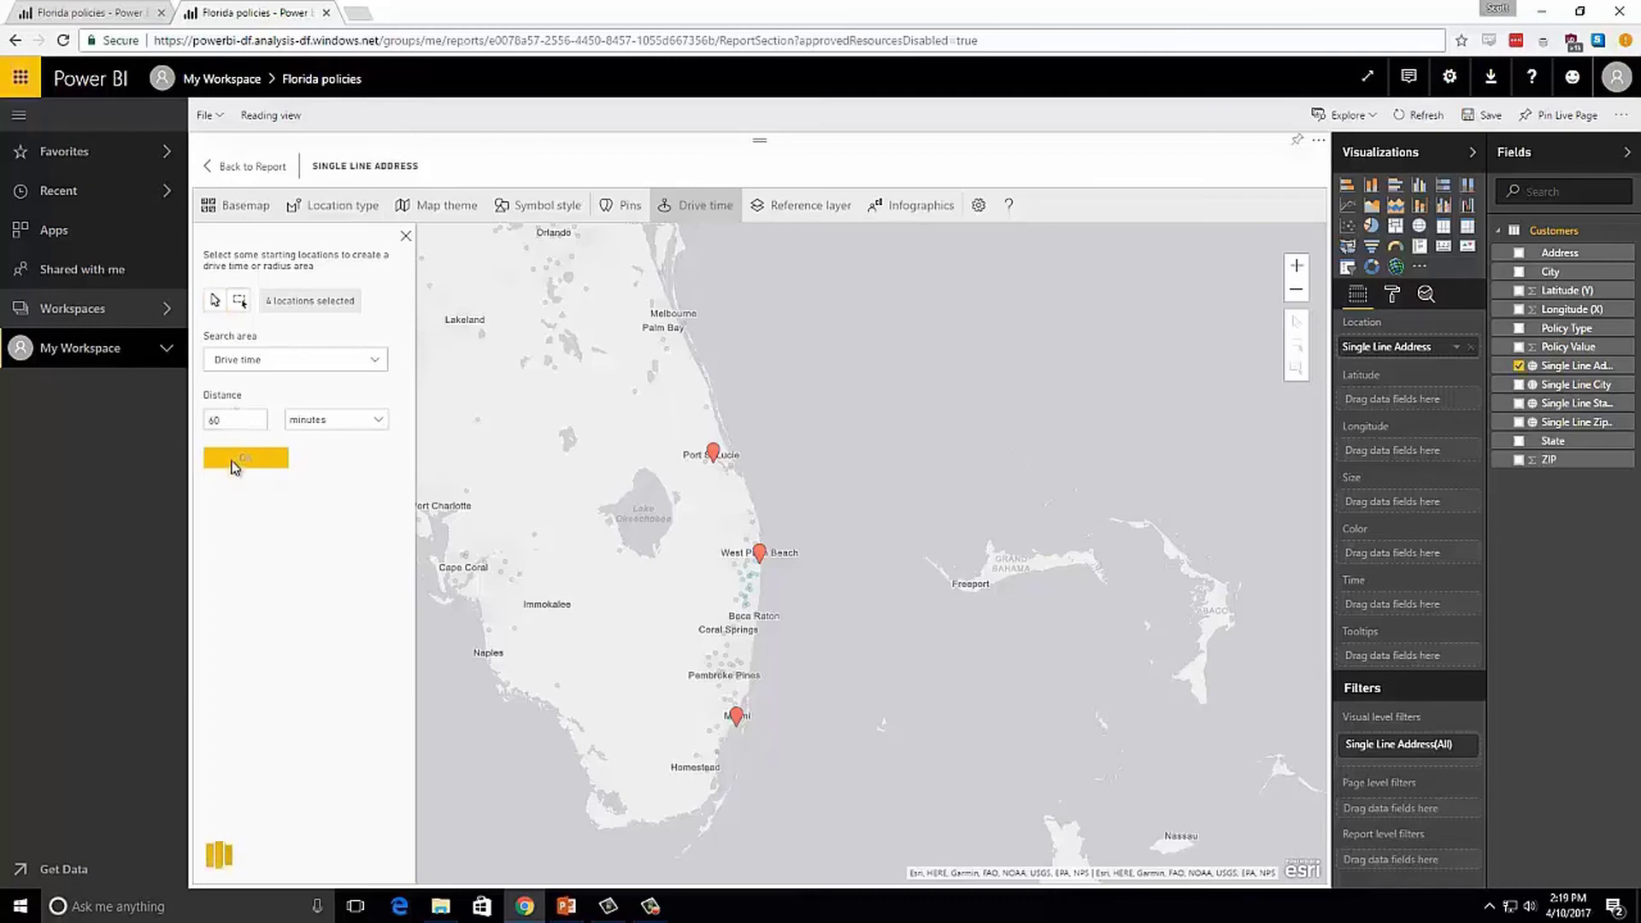
{"action": "left_click", "coordinate": [245, 166]}
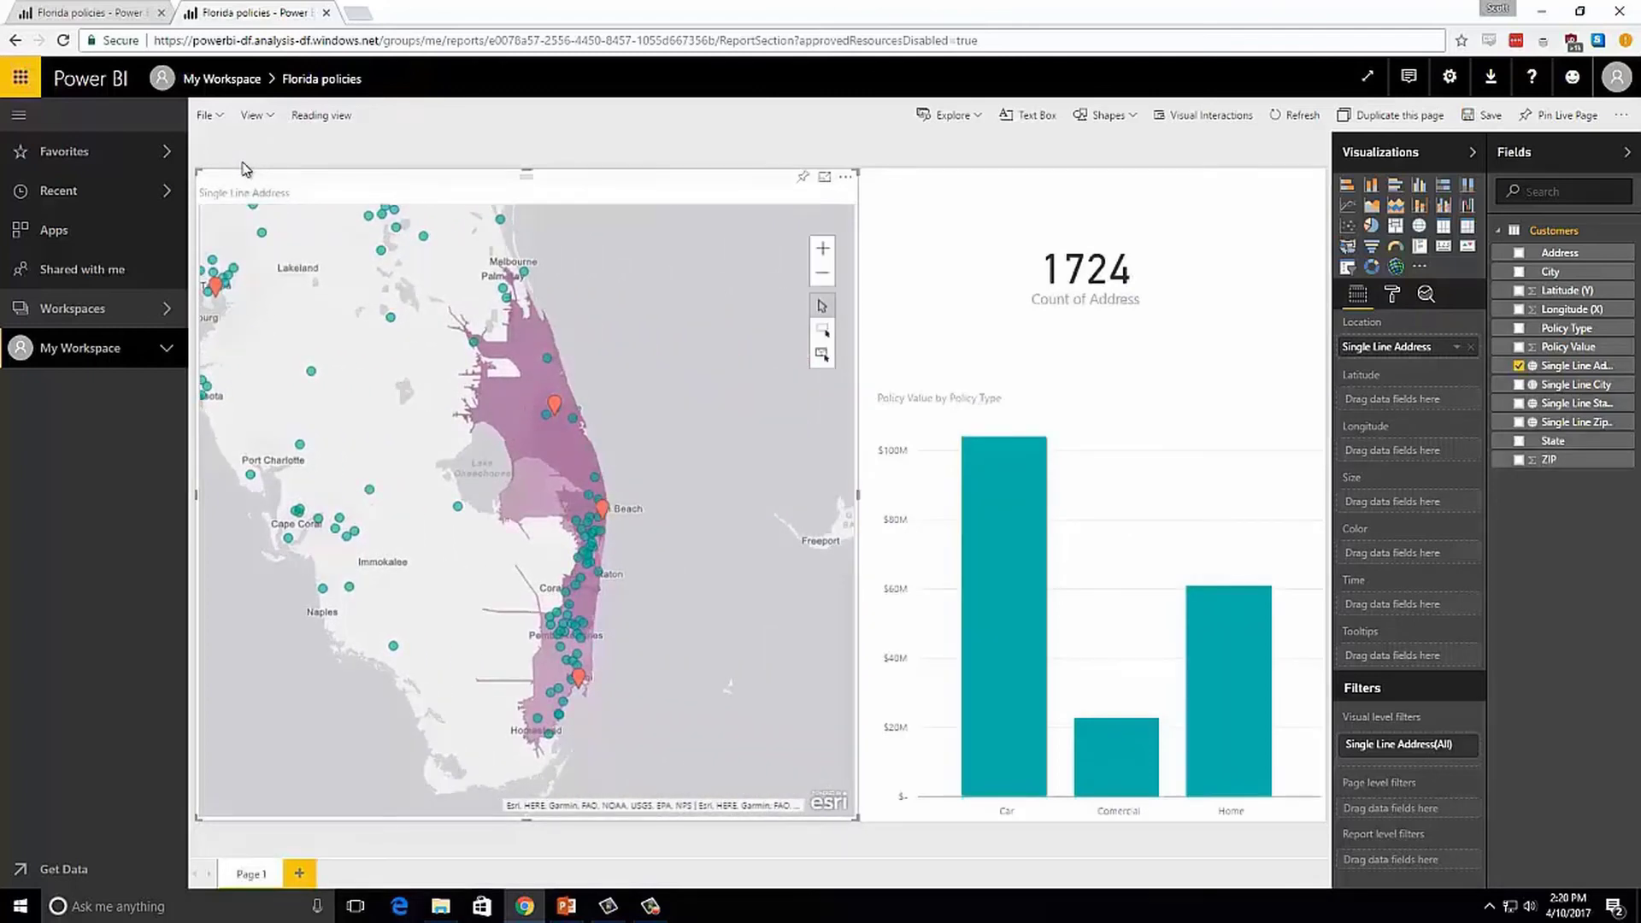
Using lasso select, pick the northern then Miami drive-time polygons so the card shows 152
{"action": "left_click", "coordinate": [822, 356]}
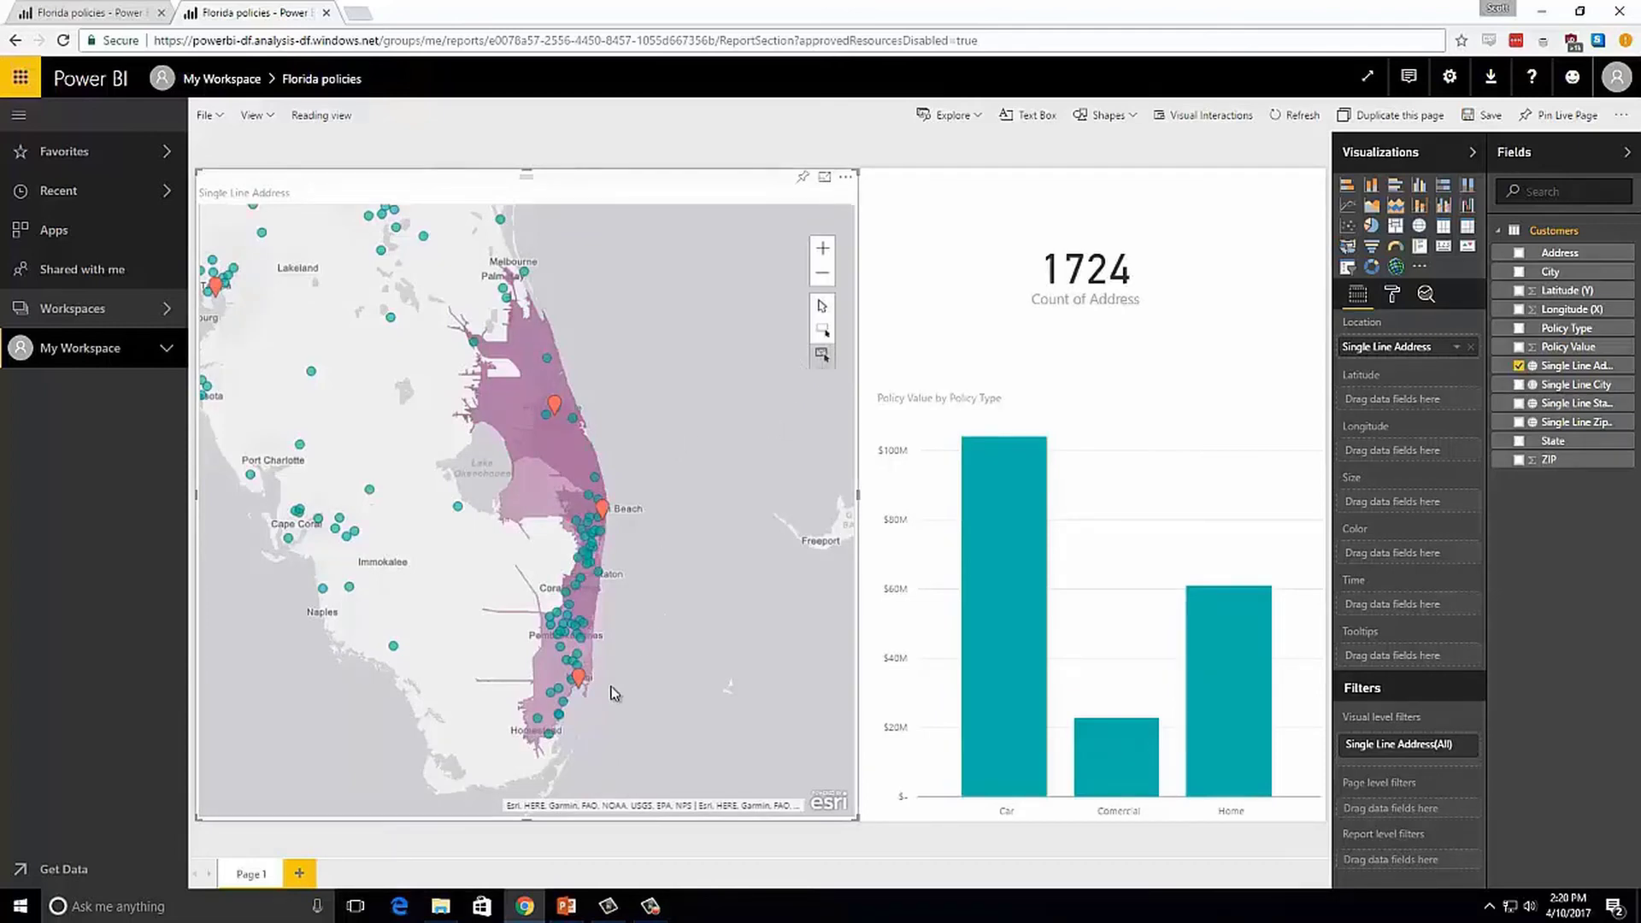
{"action": "left_click", "coordinate": [535, 497]}
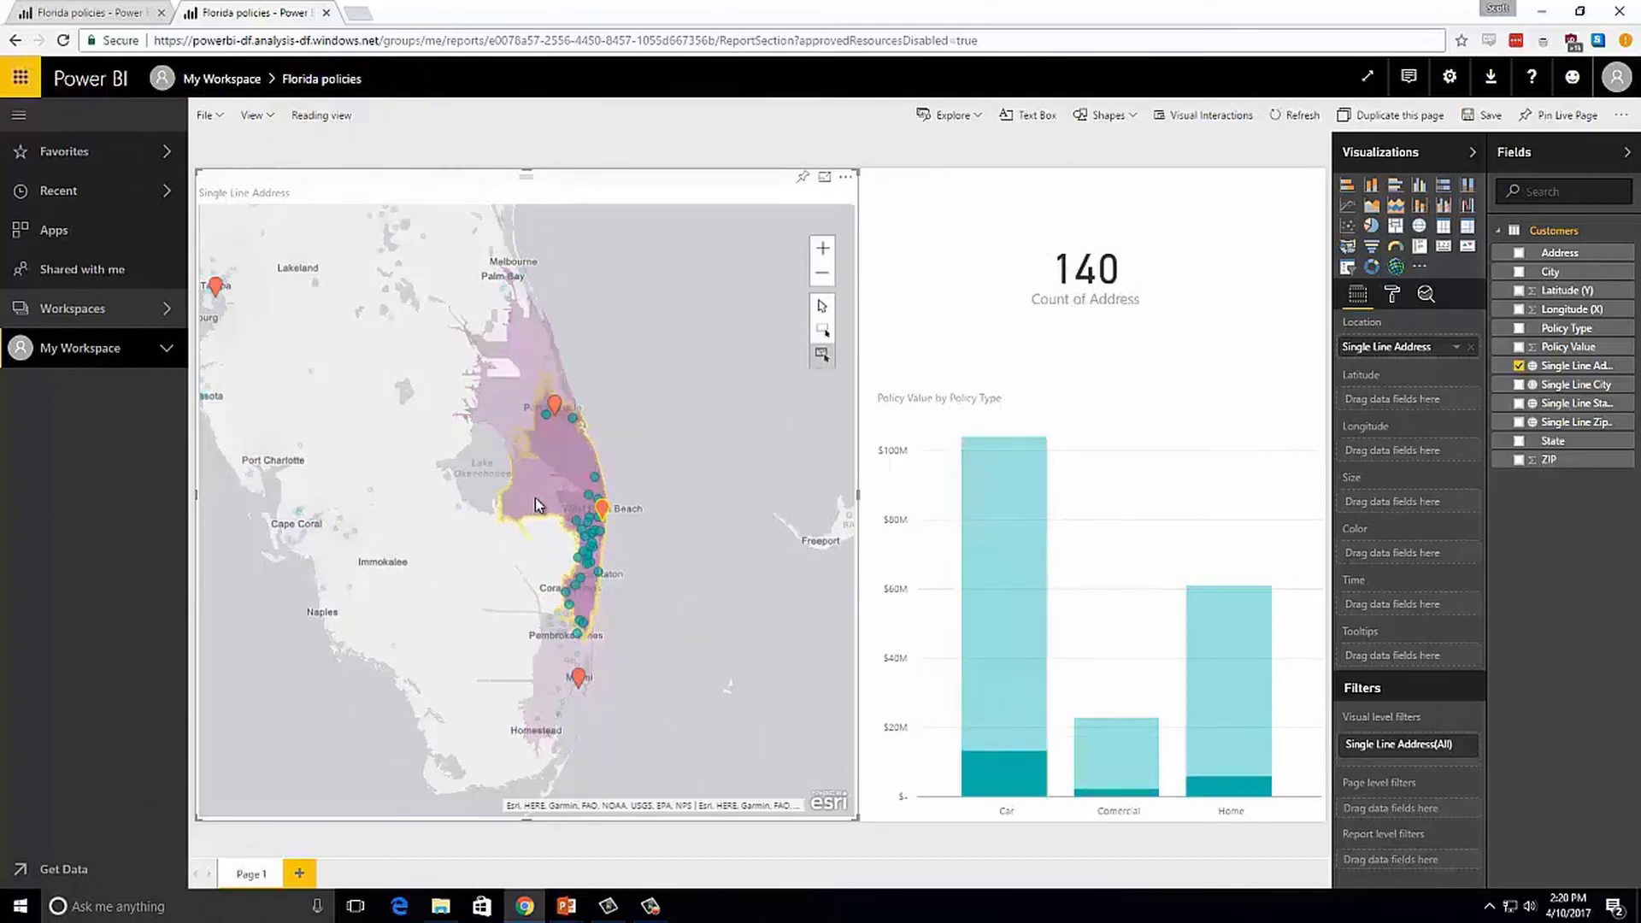
{"action": "left_click", "coordinate": [547, 655]}
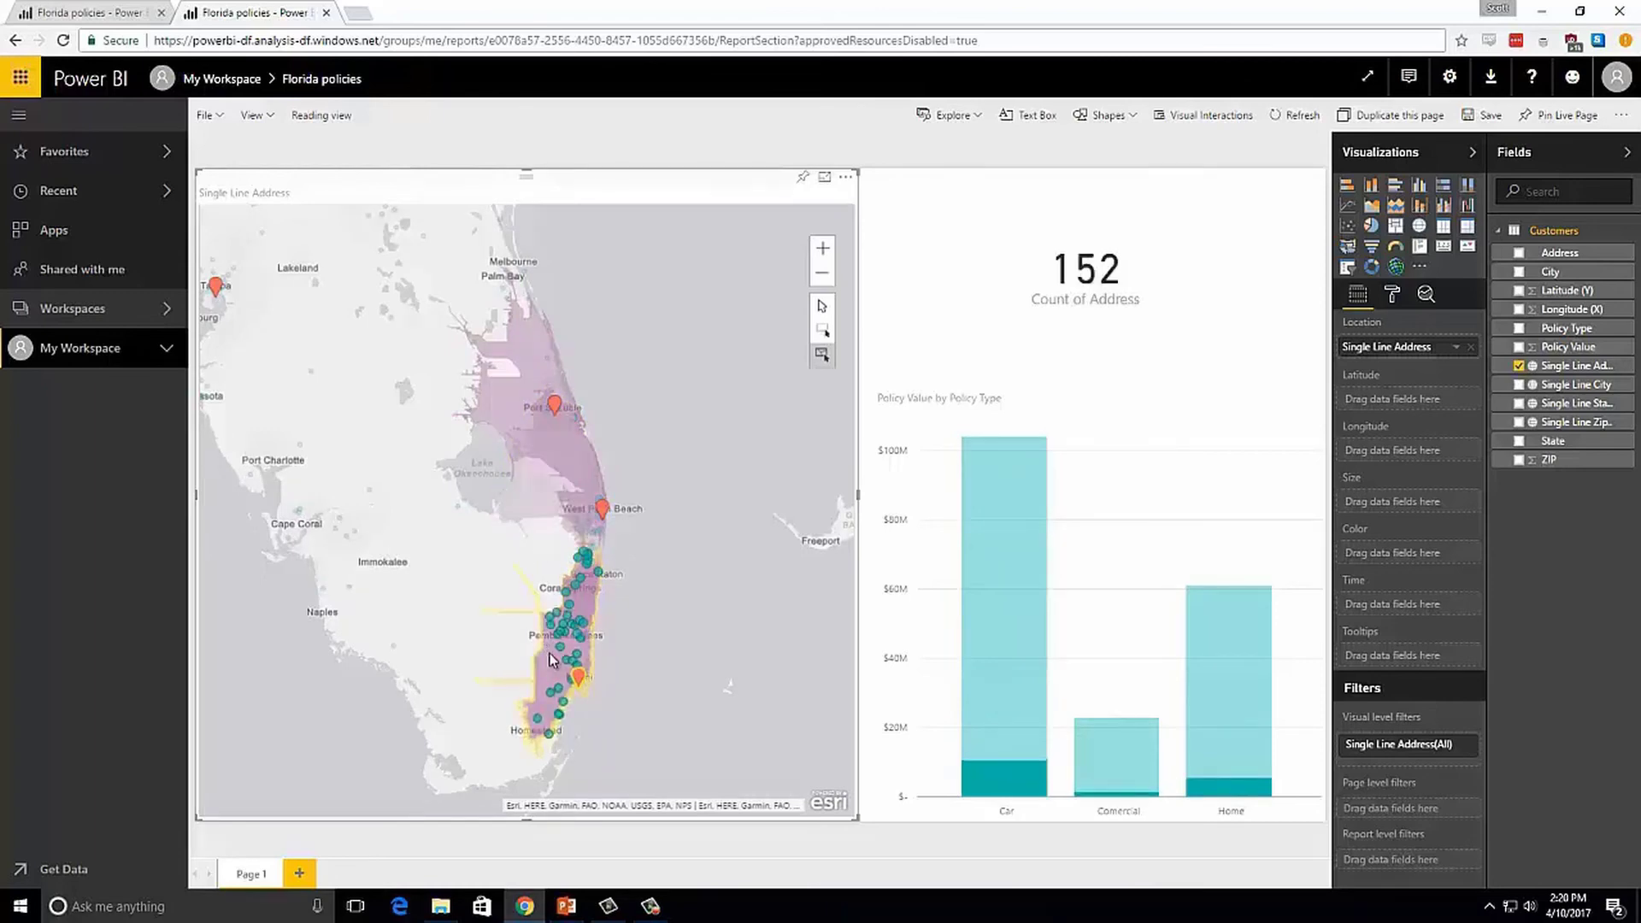